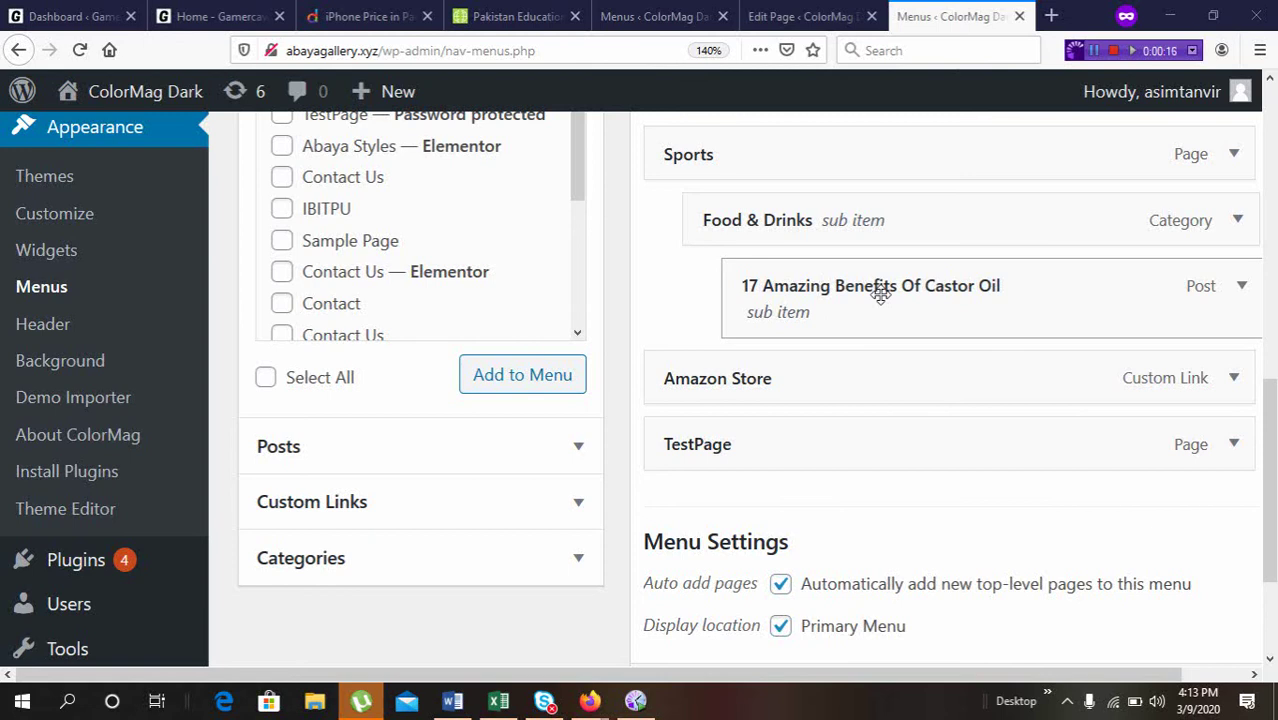
- Move the Sports item with its nested sub-items between Amazon Store and TestPage in the menu structure
click(718, 157)
drag(718, 157, 799, 287)
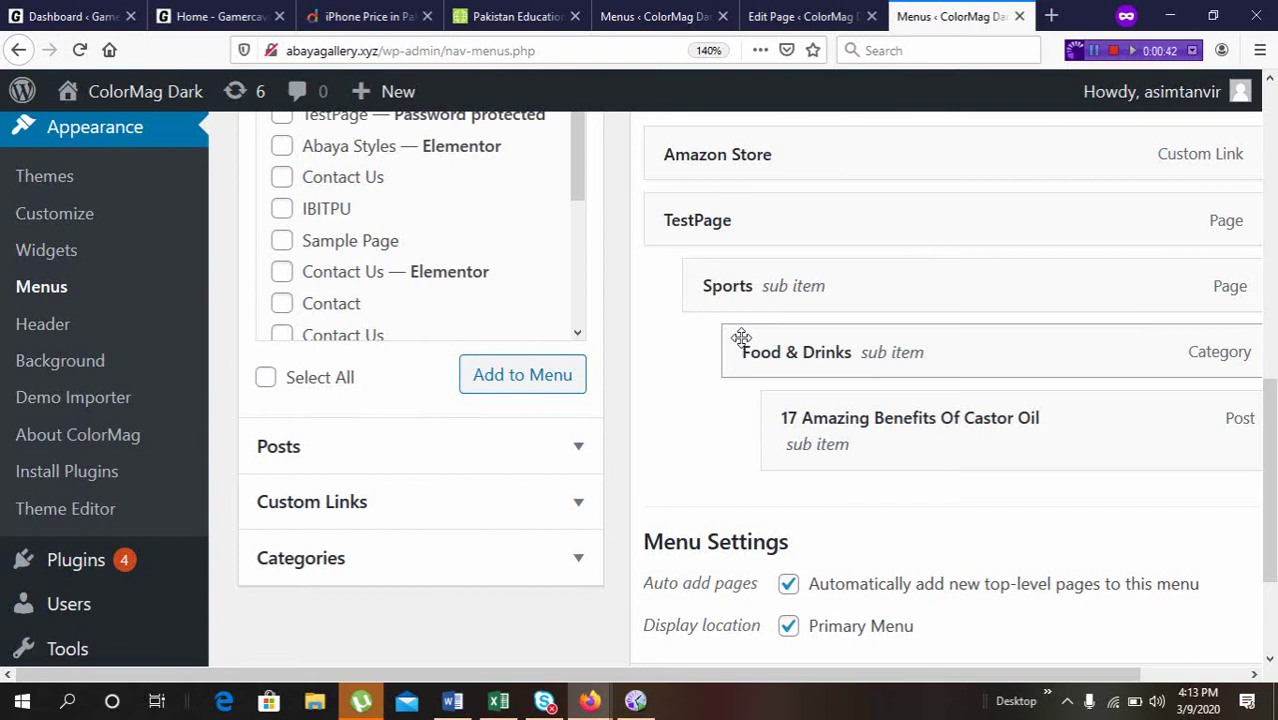
drag(730, 296, 659, 220)
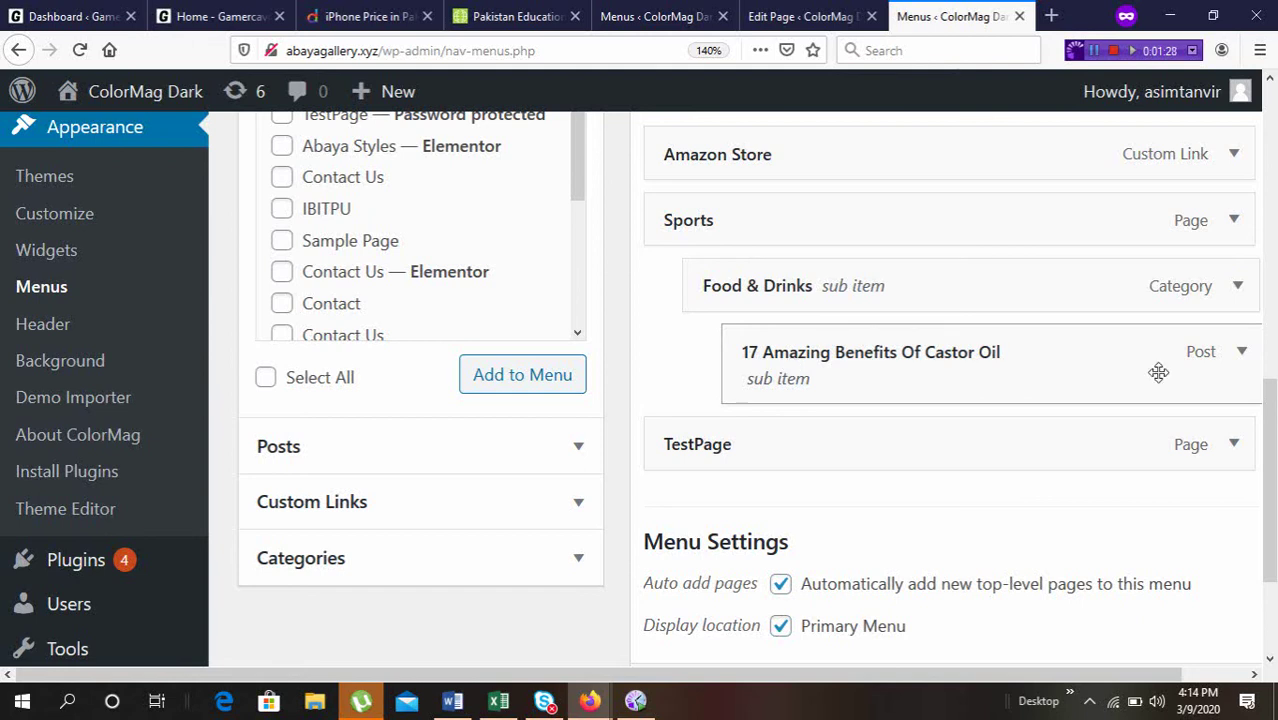
- Shorten the navigation label of the "17 Amazing Benefits Of Castor Oil" menu item to "Castor Oil"
click(1241, 352)
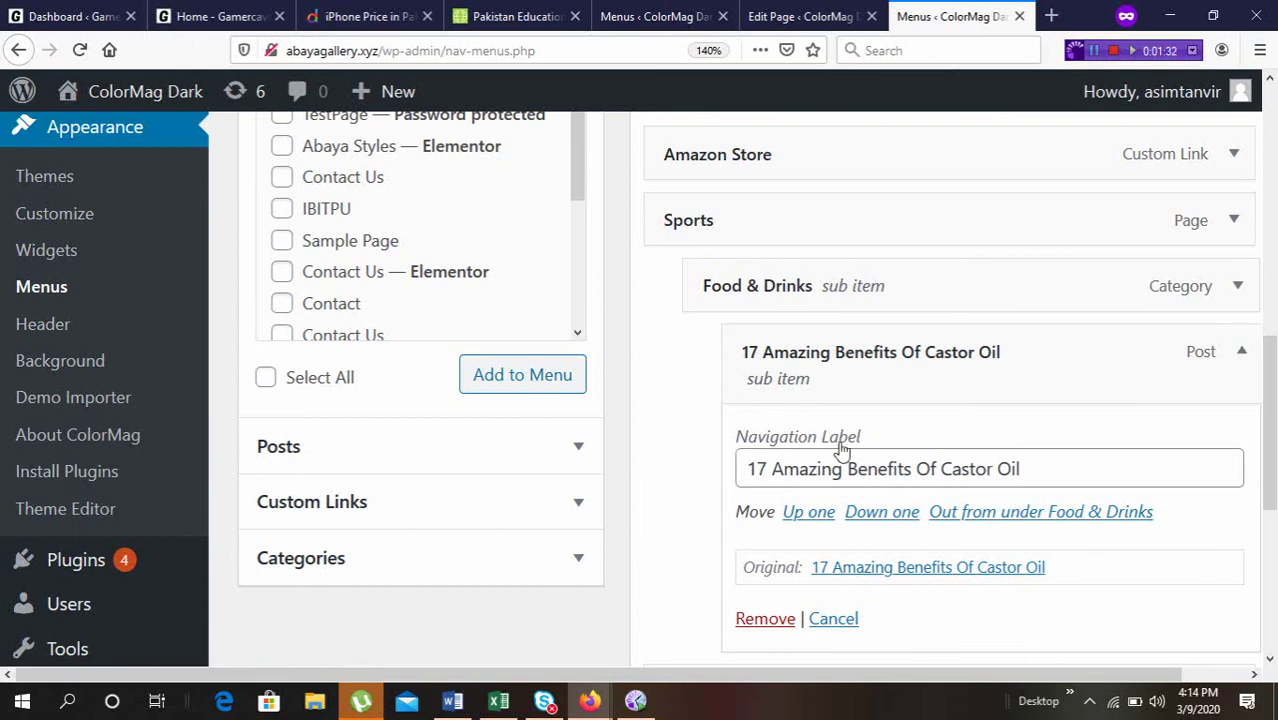
click(942, 469)
key(BackSpace)
key(BackSpace)
key(BackSpace)
key(BackSpace)
key(BackSpace)
key(BackSpace)
key(BackSpace)
key(BackSpace)
key(BackSpace)
key(BackSpace)
key(BackSpace)
key(BackSpace)
key(BackSpace)
key(BackSpace)
key(BackSpace)
key(BackSpace)
key(BackSpace)
key(BackSpace)
key(BackSpace)
key(BackSpace)
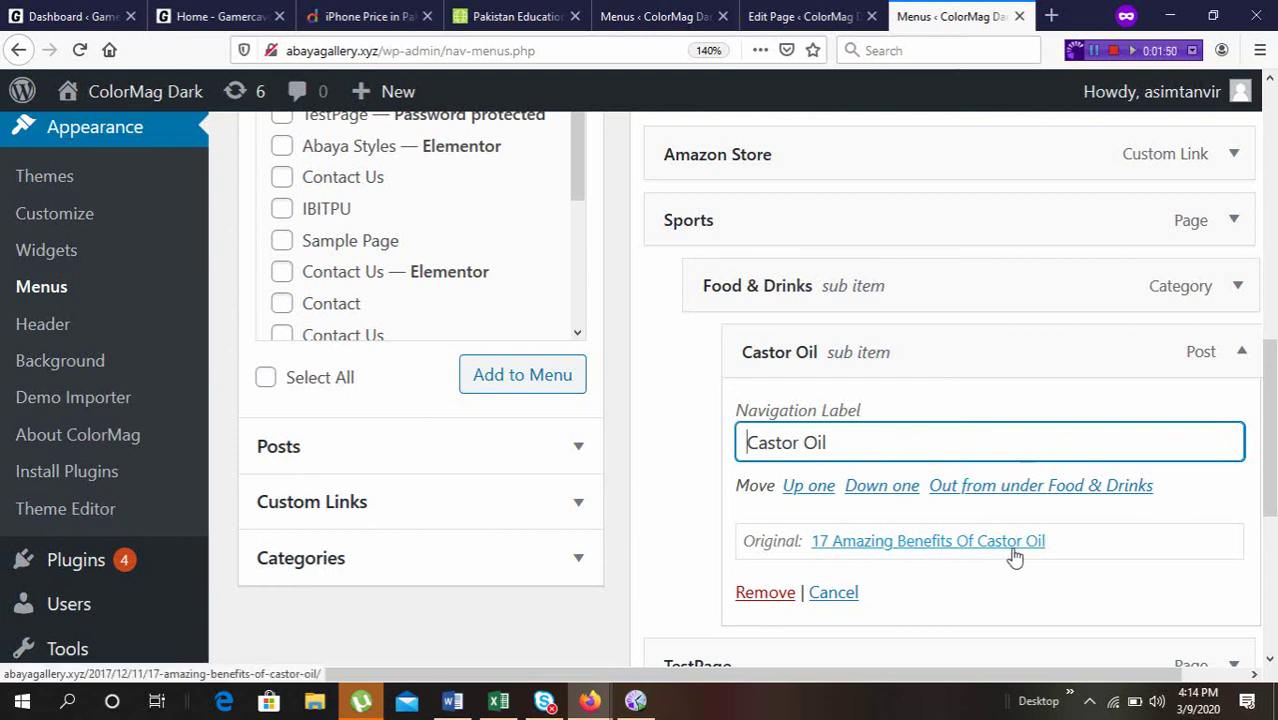
- Reduce the page zoom to 110% and save the menu
key(ctrl+minus)
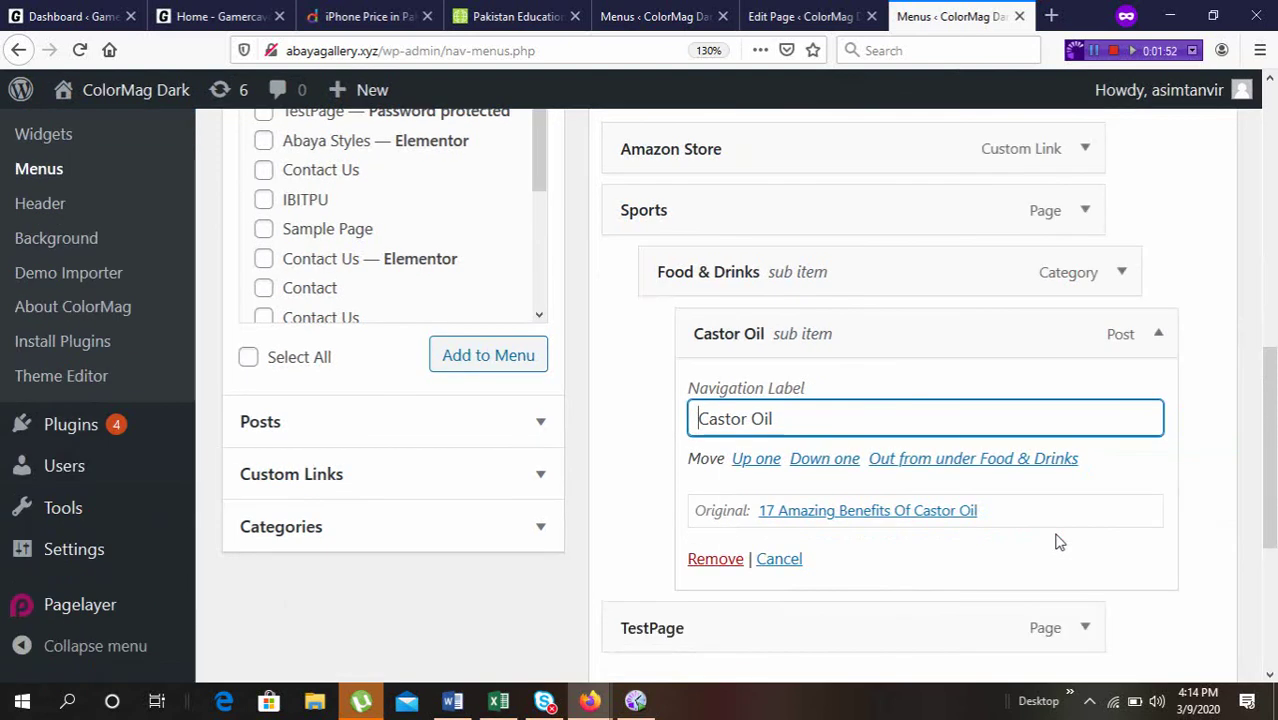
key(ctrl+minus)
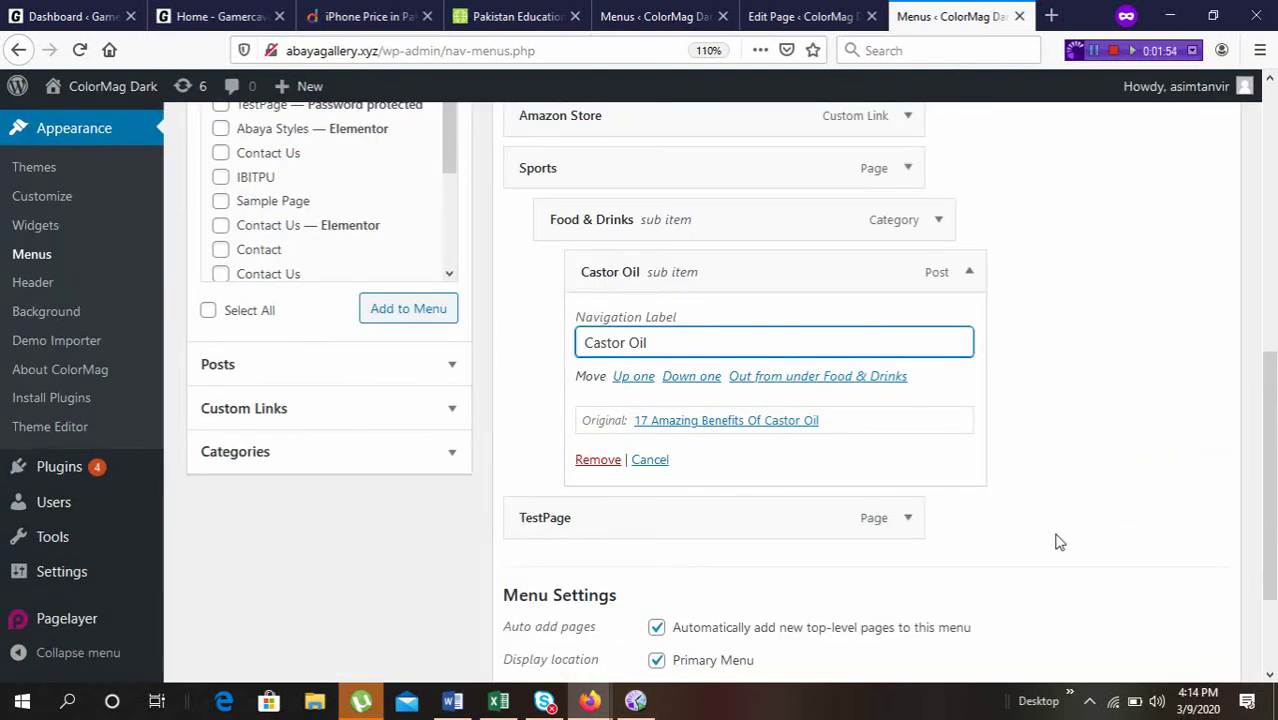
scroll(1067, 354, up, 4)
click(1163, 367)
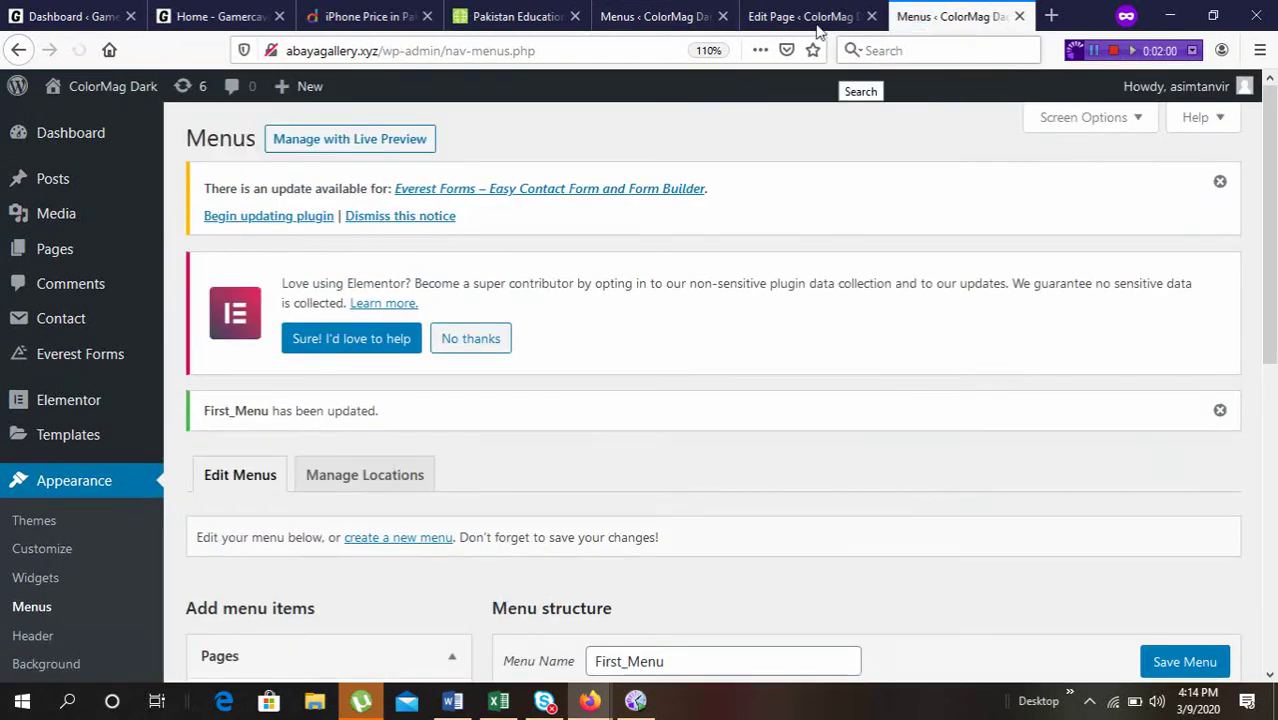
- Visit the site from the Edit Page tab and expand the Sports and Food & Drinks submenus
click(808, 20)
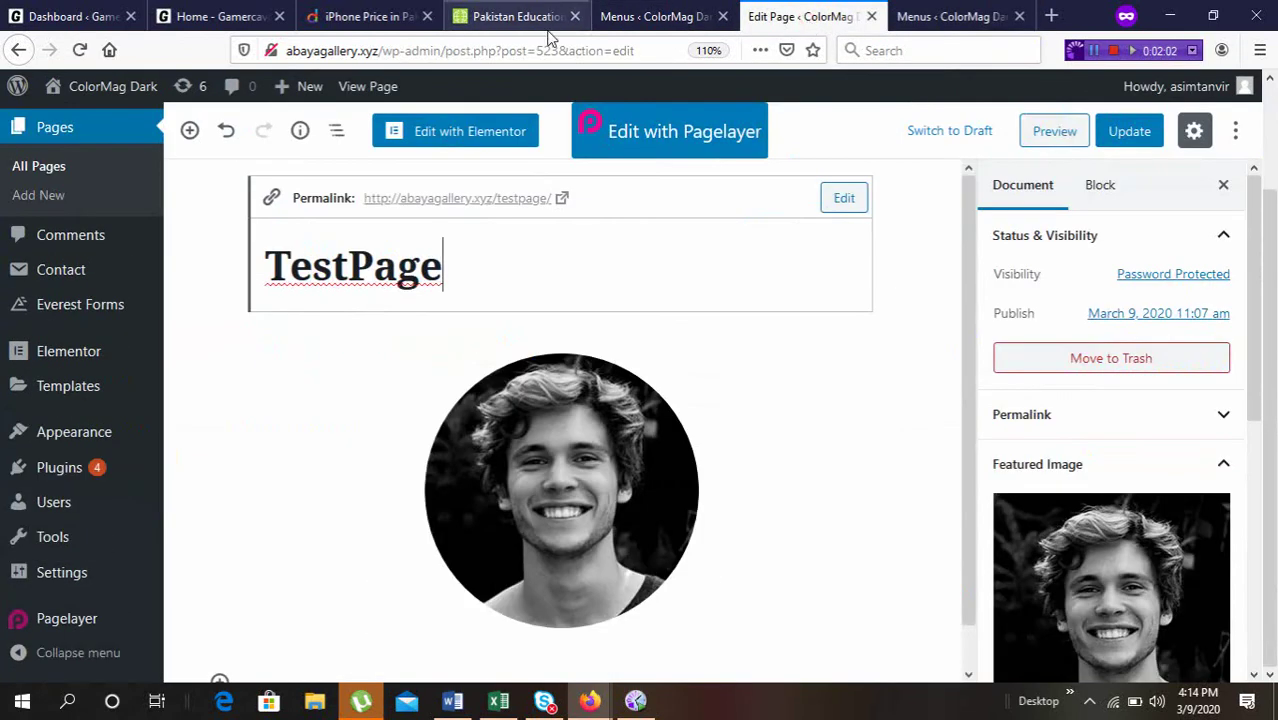
mouse_move(106, 80)
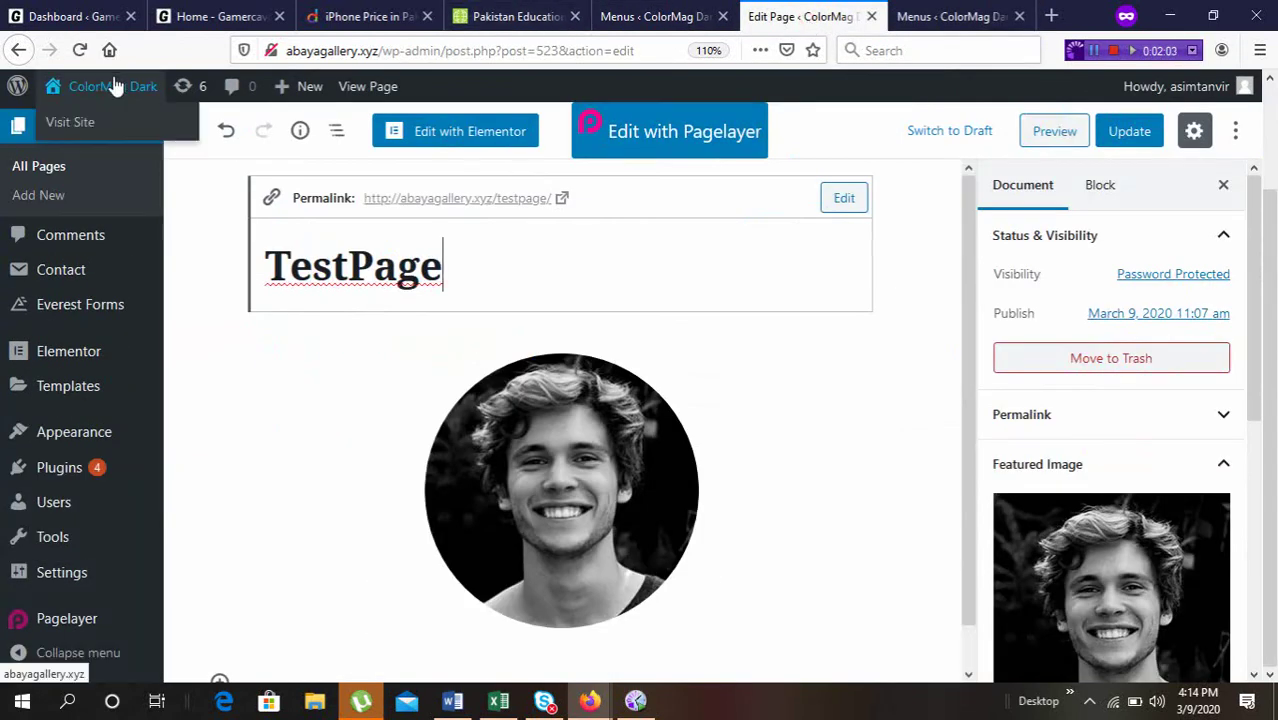
click(78, 125)
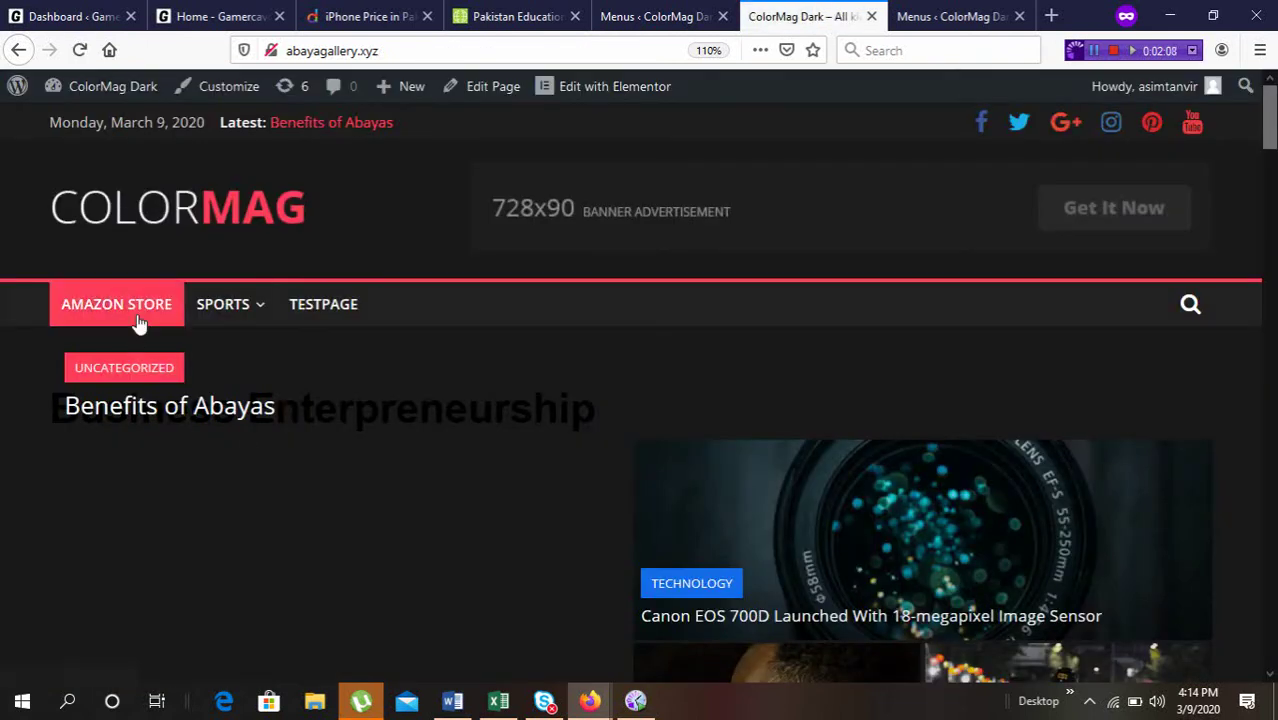
mouse_move(235, 306)
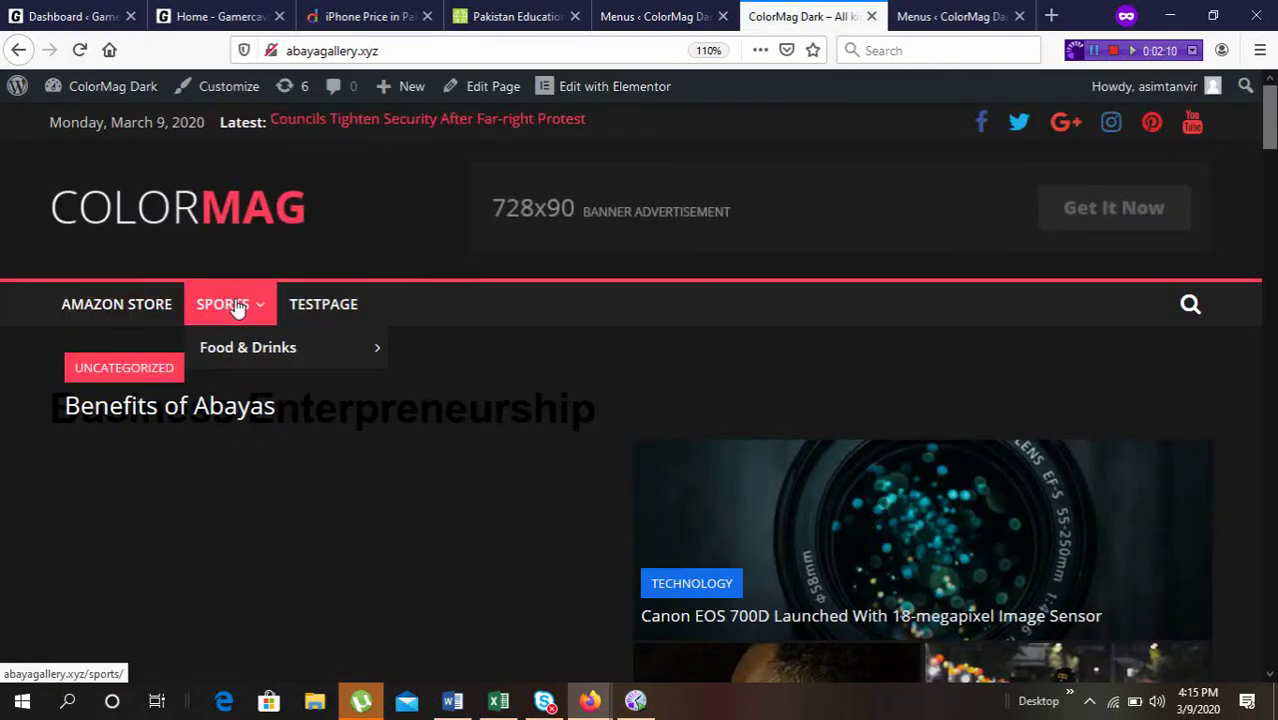
mouse_move(275, 354)
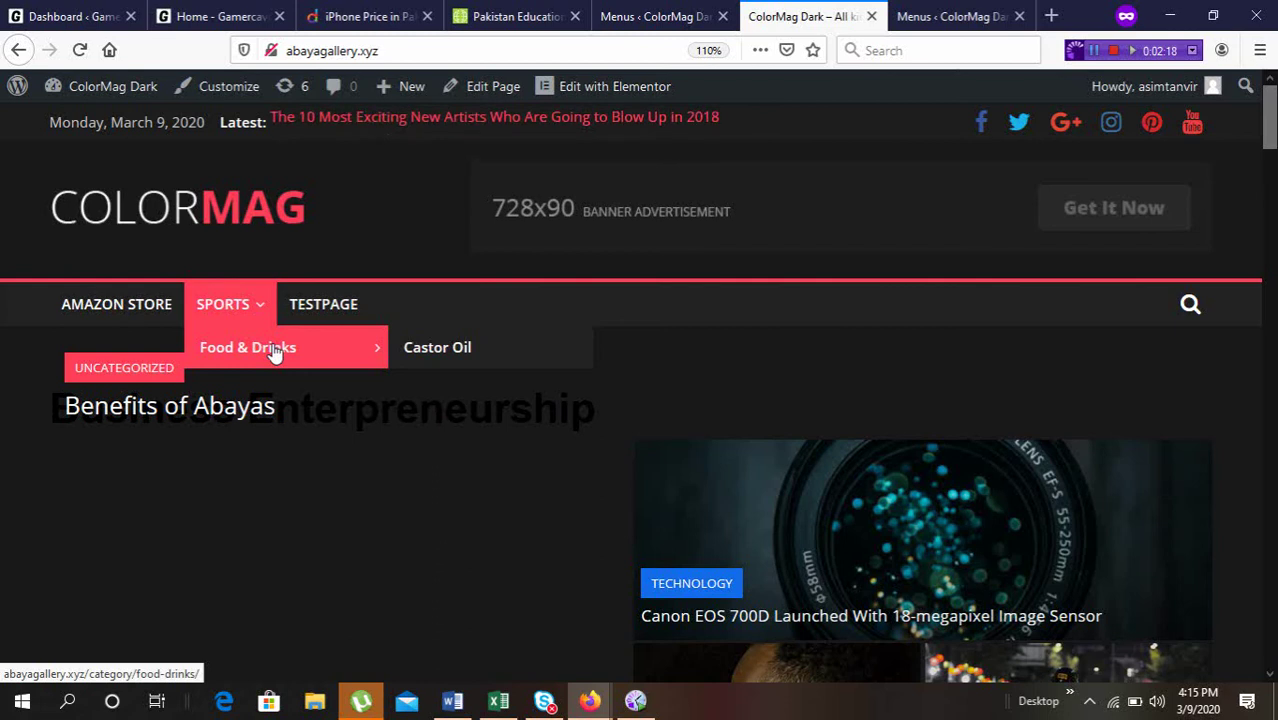
- Open the Castor Oil submenu entry and look through the linked post
click(451, 357)
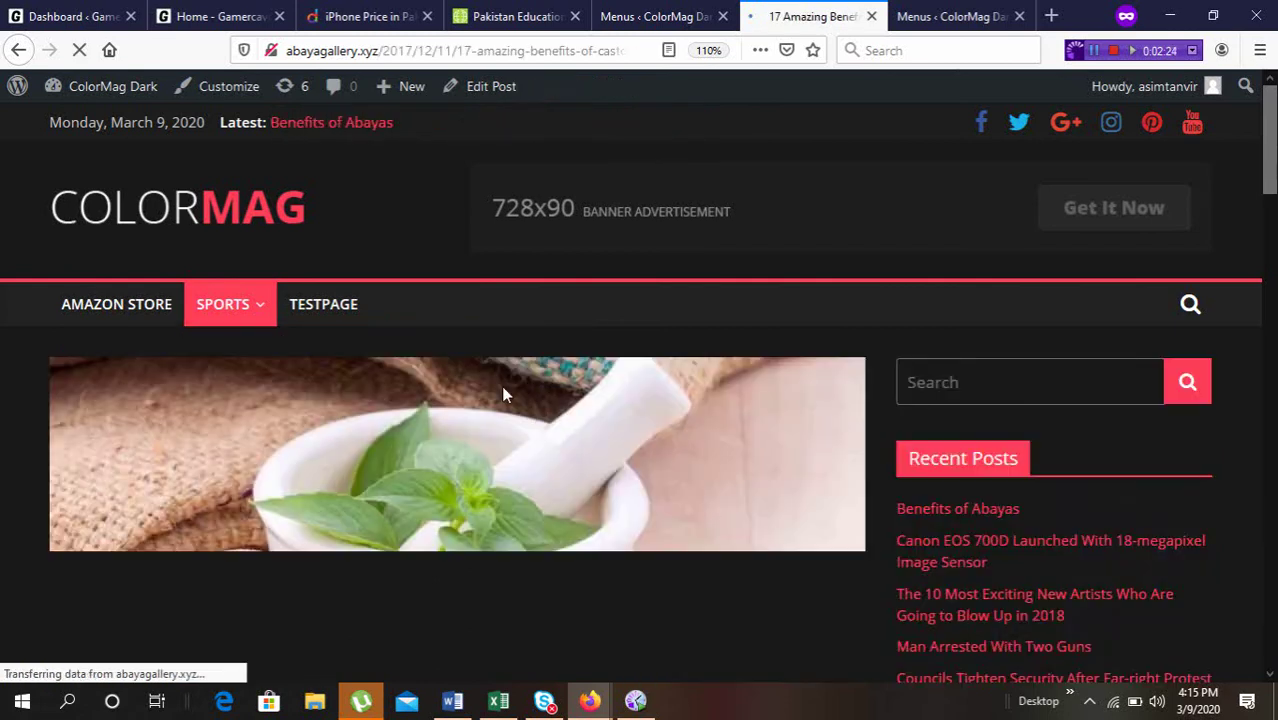
scroll(558, 458, down, 4)
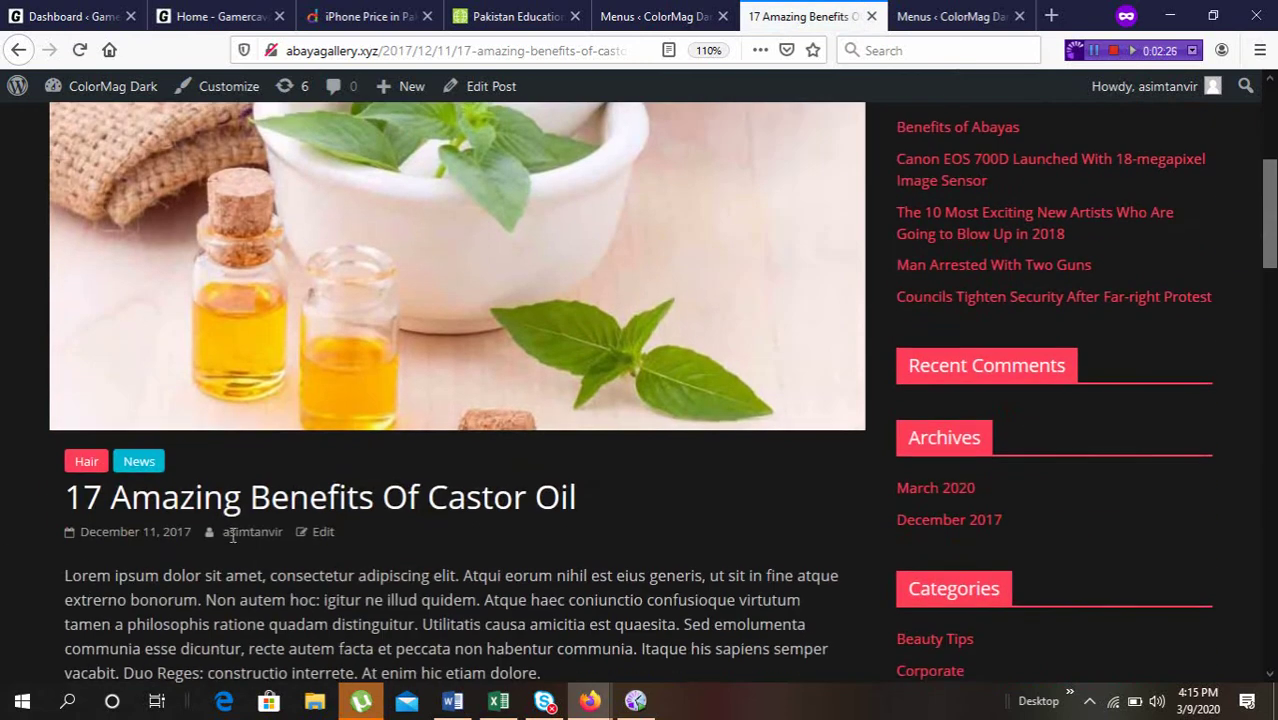
scroll(380, 505, down, 2)
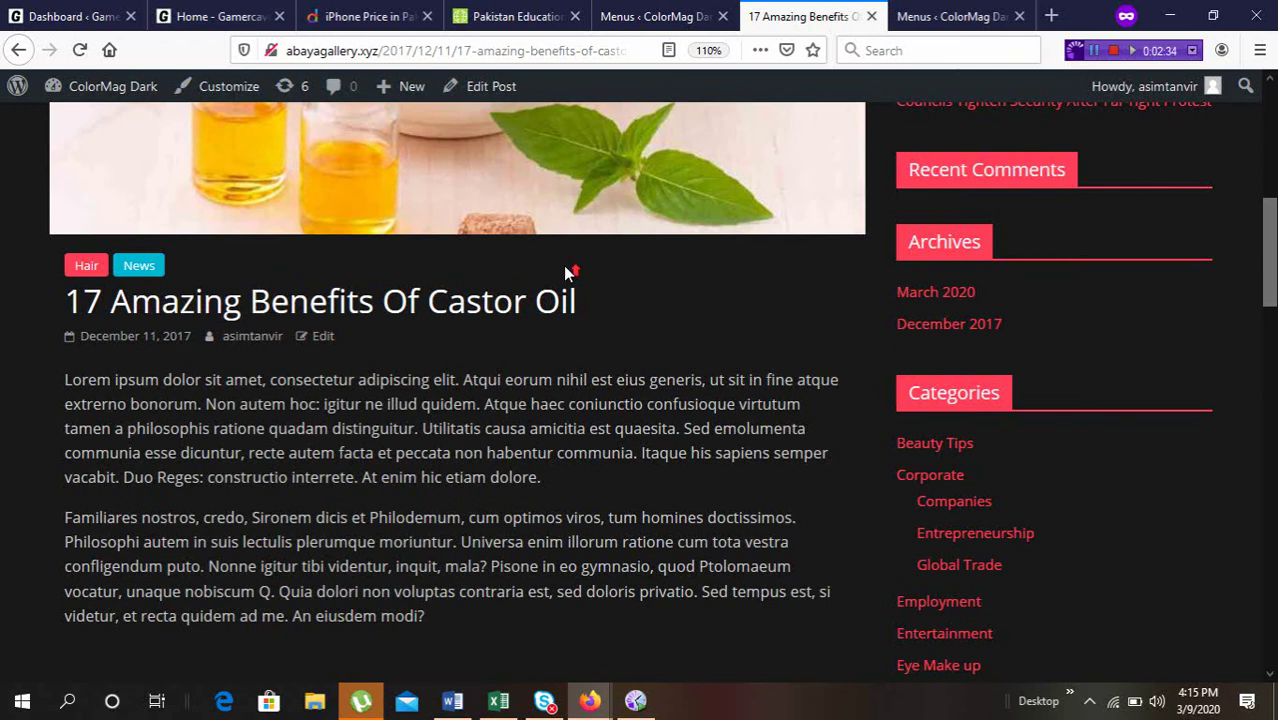
scroll(563, 265, up, 6)
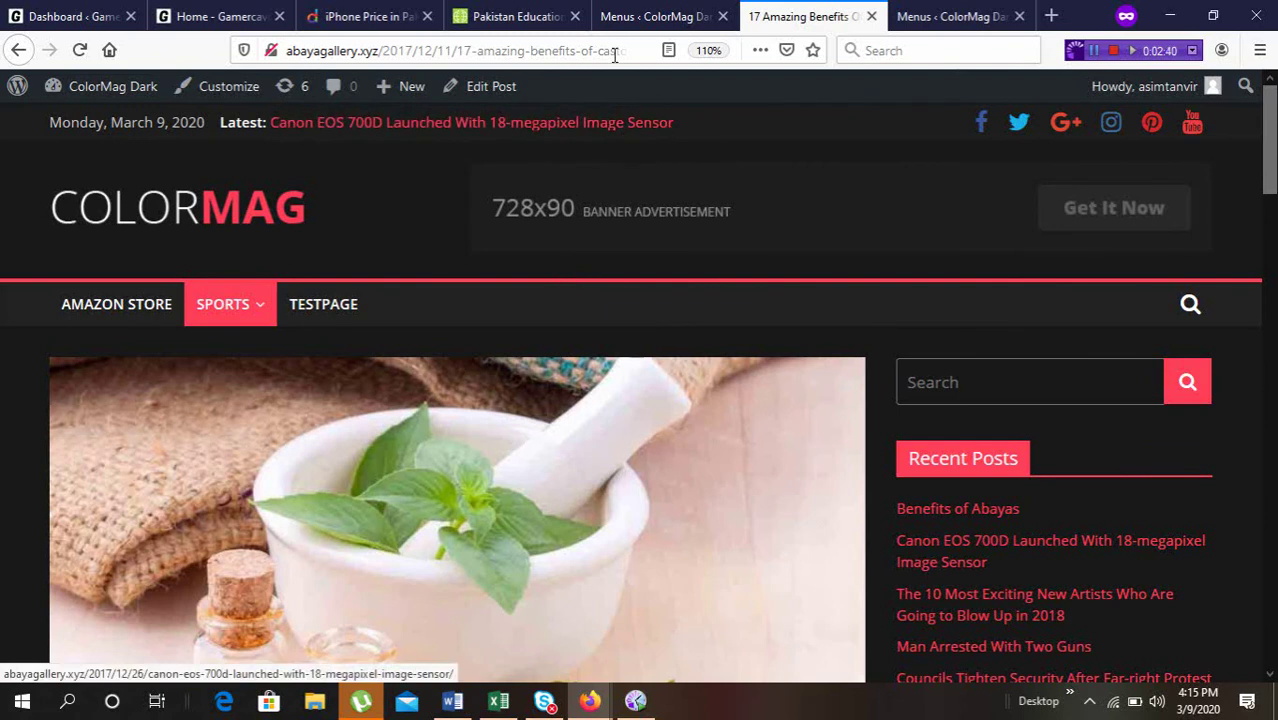
- Switch to the earlier Menus tab and examine the Custom Links and Categories options for adding menu items
click(650, 18)
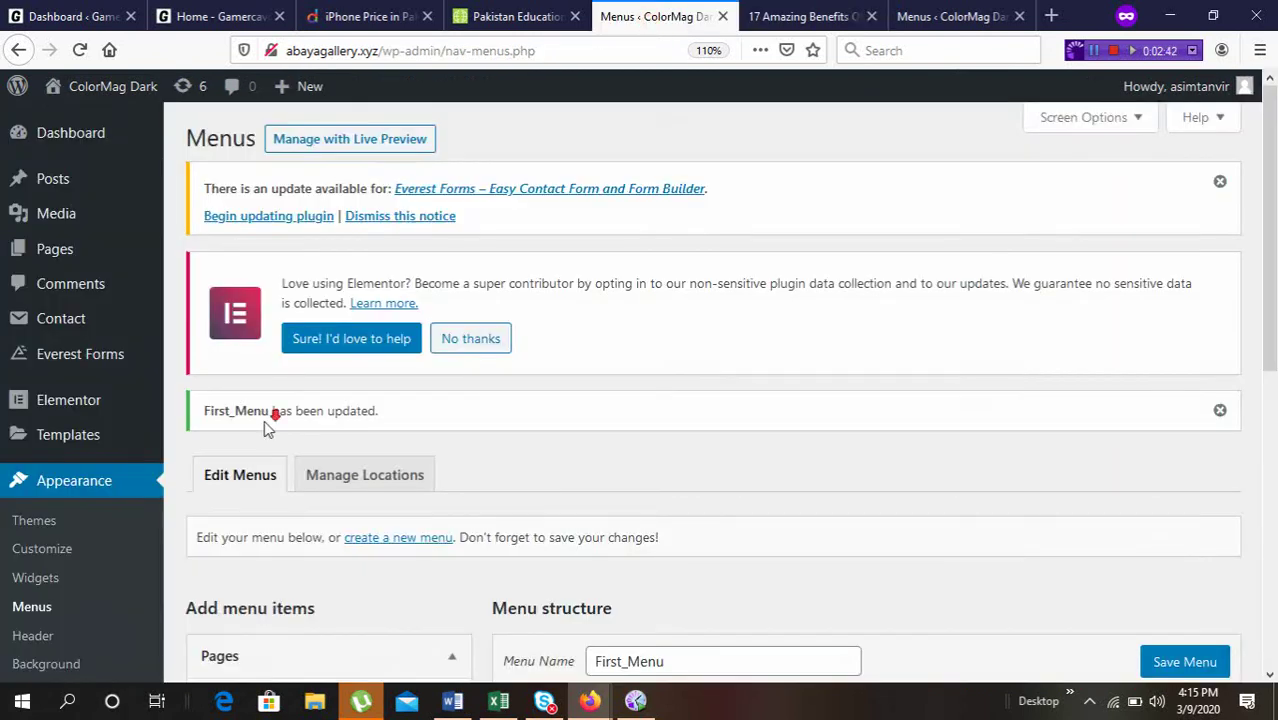
scroll(264, 420, down, 3)
scroll(305, 420, down, 2)
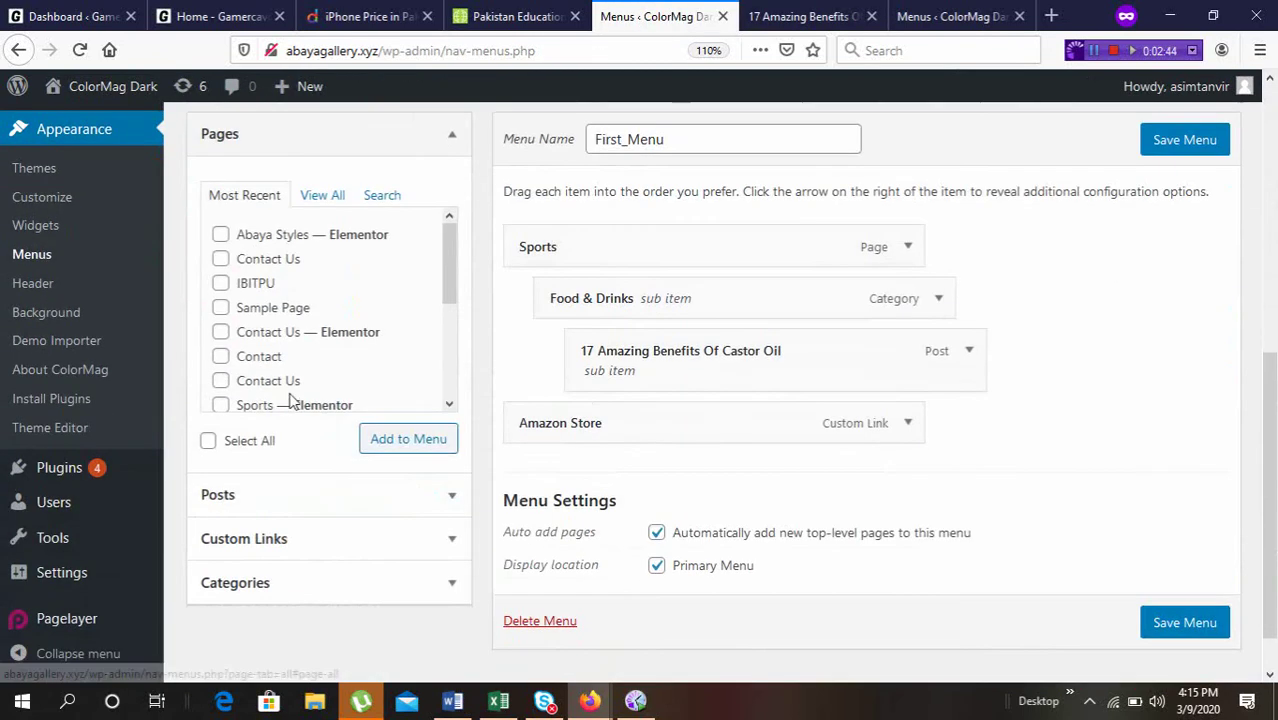
scroll(234, 500, down, 1)
click(254, 490)
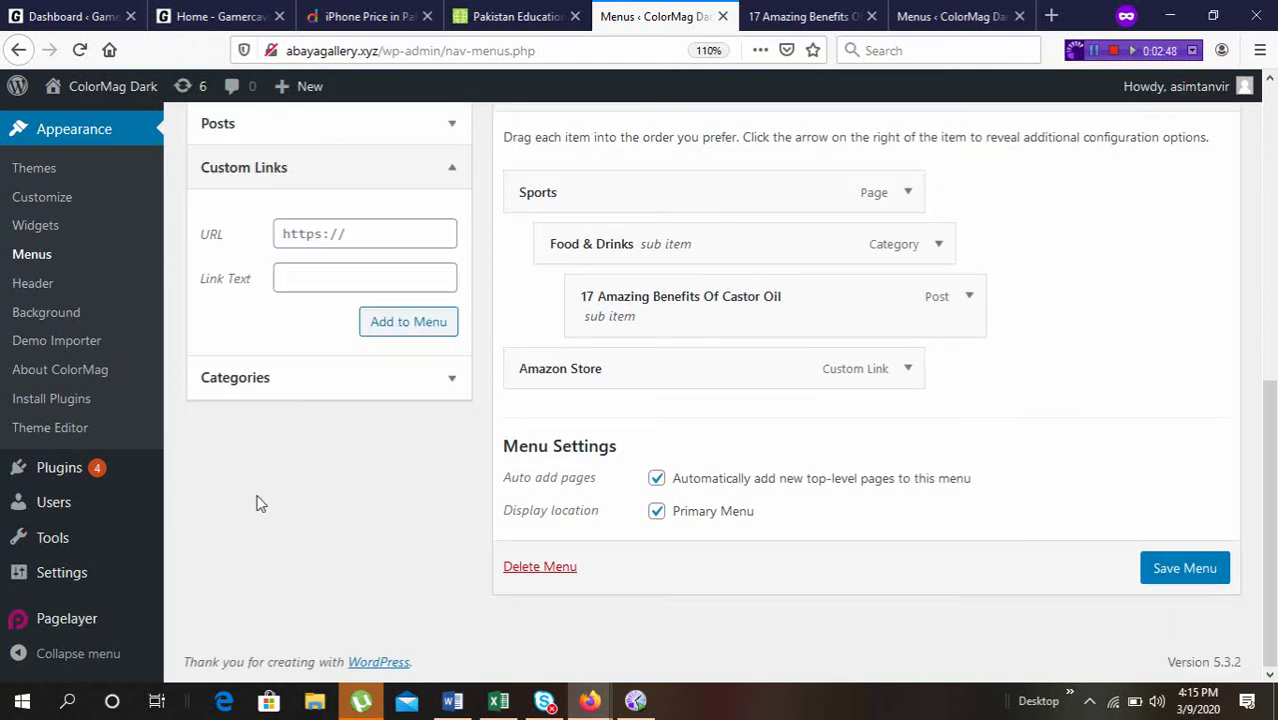
click(248, 386)
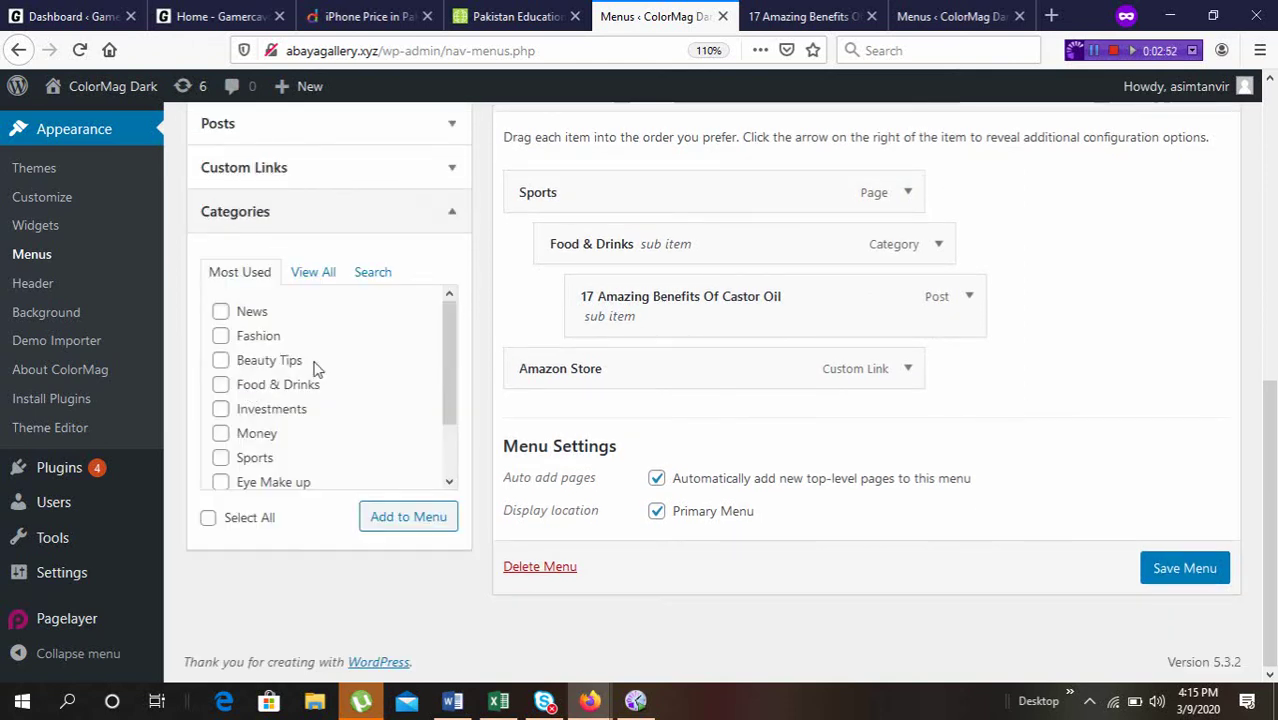
scroll(317, 280, up, 5)
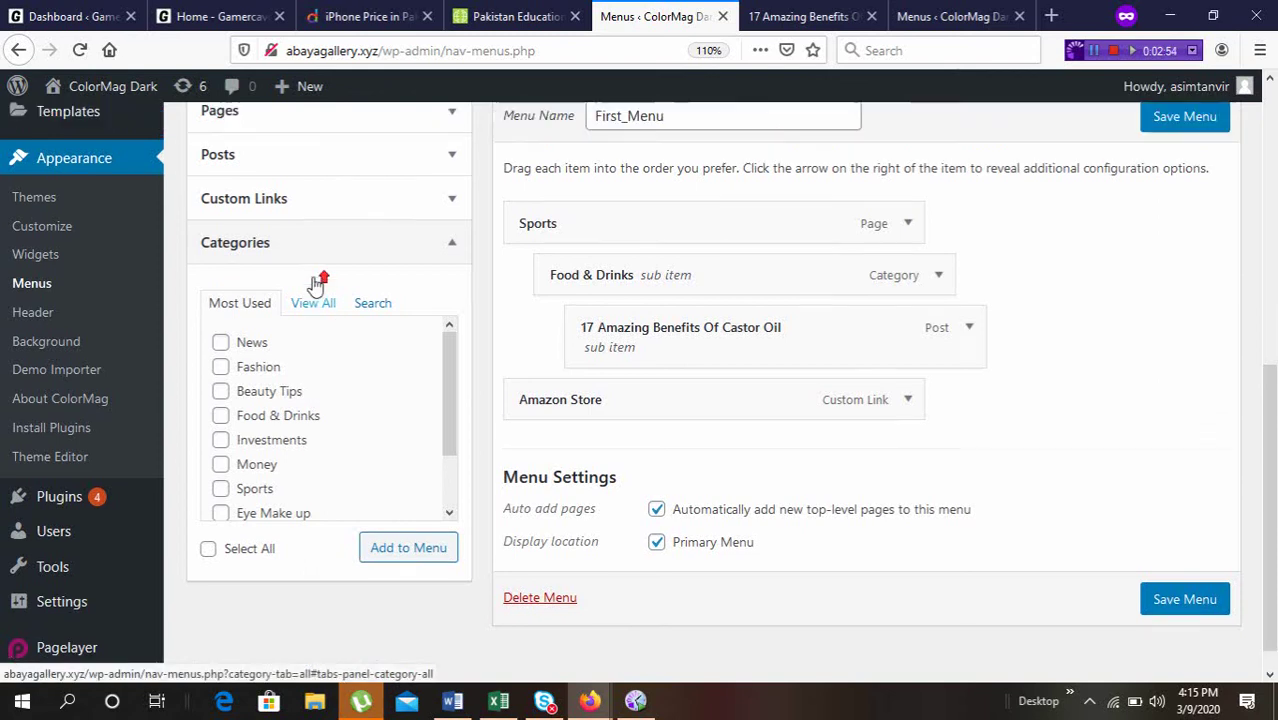
scroll(340, 396, down, 4)
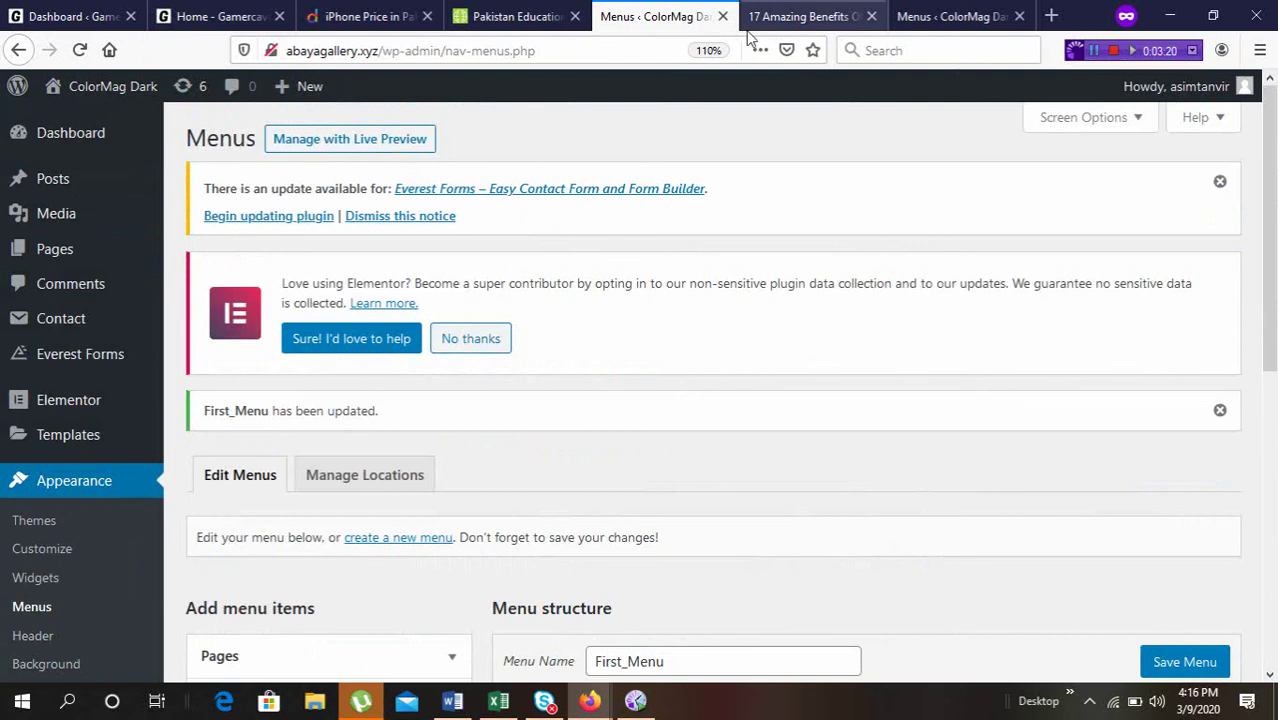
- Switch to the most recent Menus tab and load abayagallery.xyz/fashion there
click(915, 16)
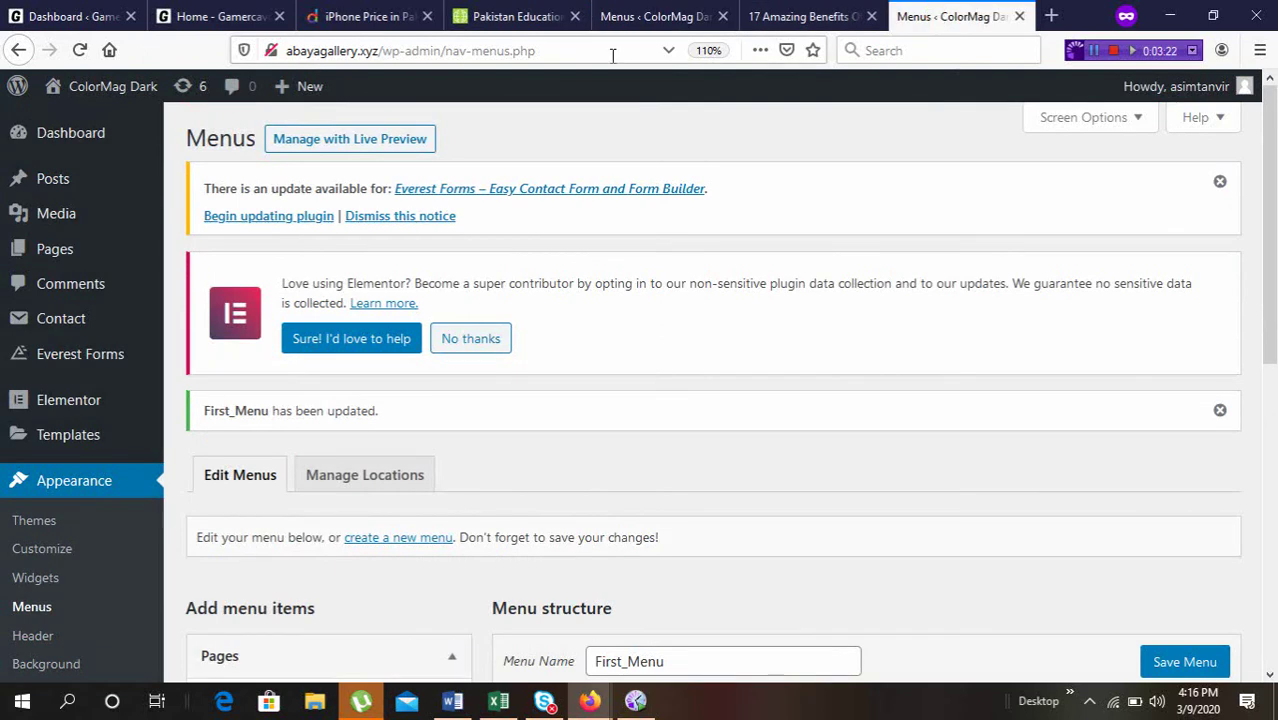
double_click(556, 51)
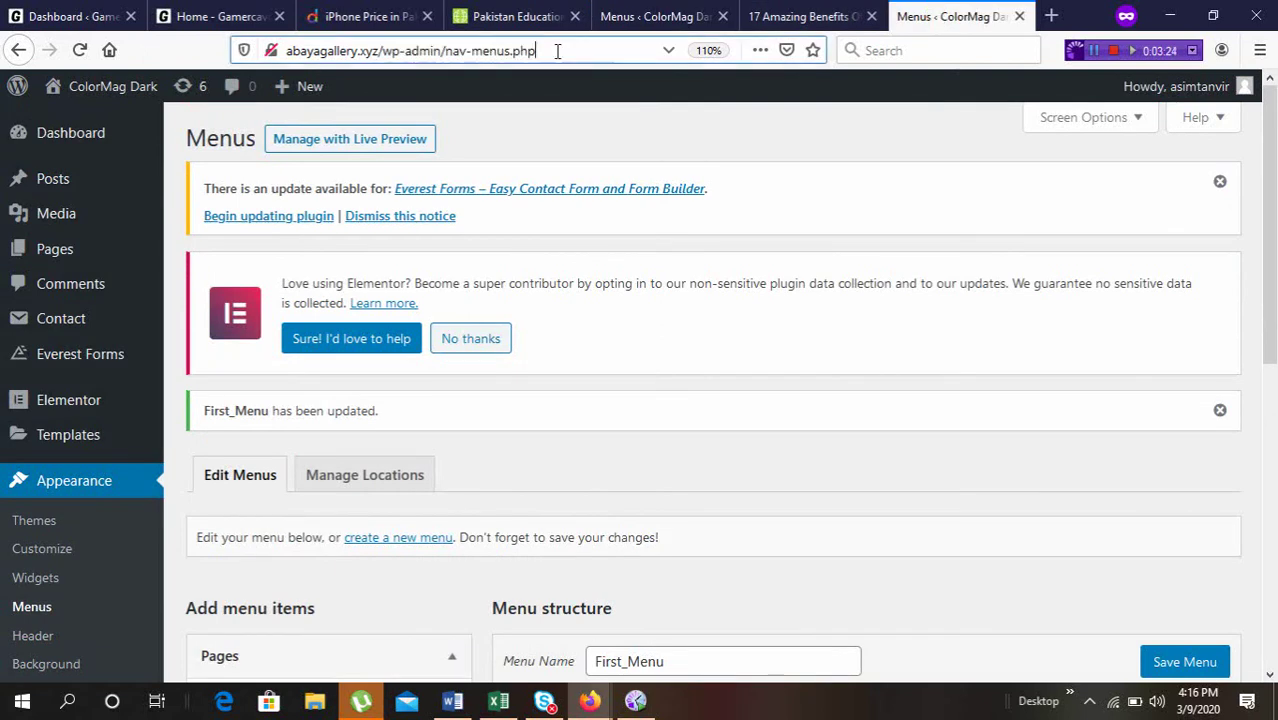
key(BackSpace)
key(BackSpace)
key(BackSpace)
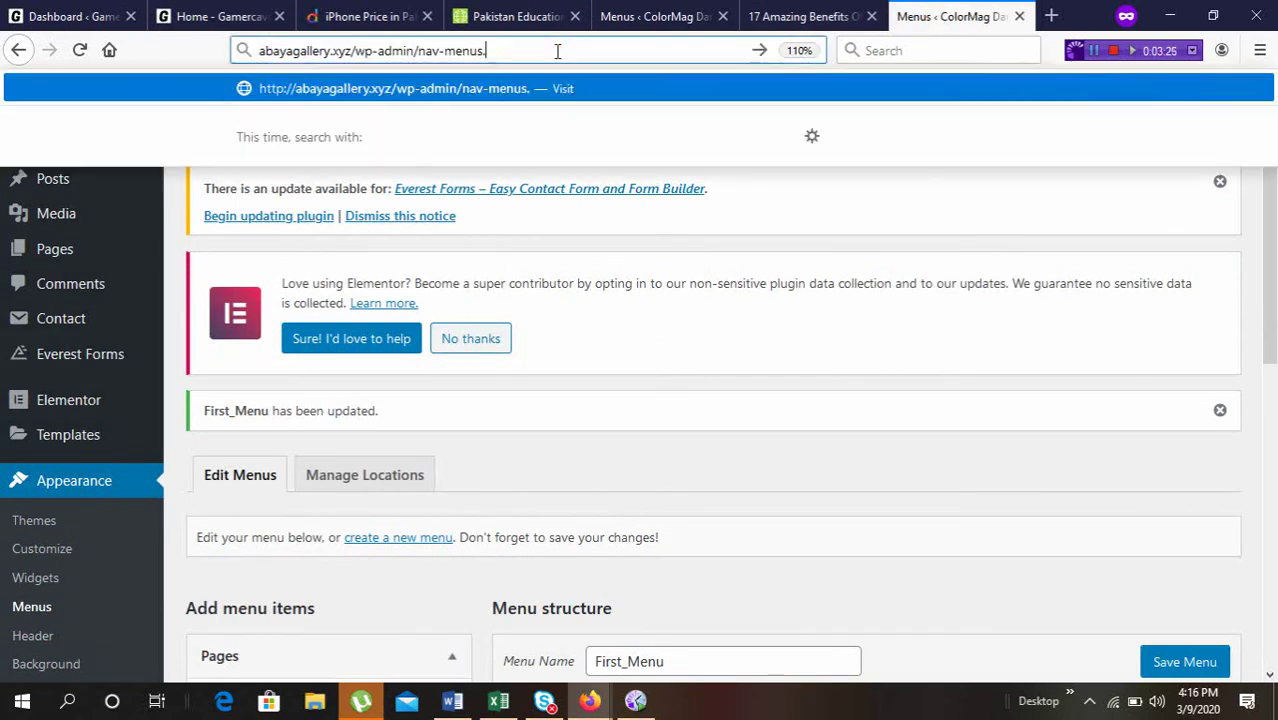
key(BackSpace)
key(BackSpace)
key(BackSpace)
key(BackSpace)
key(BackSpace)
key(BackSpace)
key(BackSpace)
key(BackSpace)
key(BackSpace)
key(BackSpace)
key(BackSpace)
key(BackSpace)
key(BackSpace)
key(BackSpace)
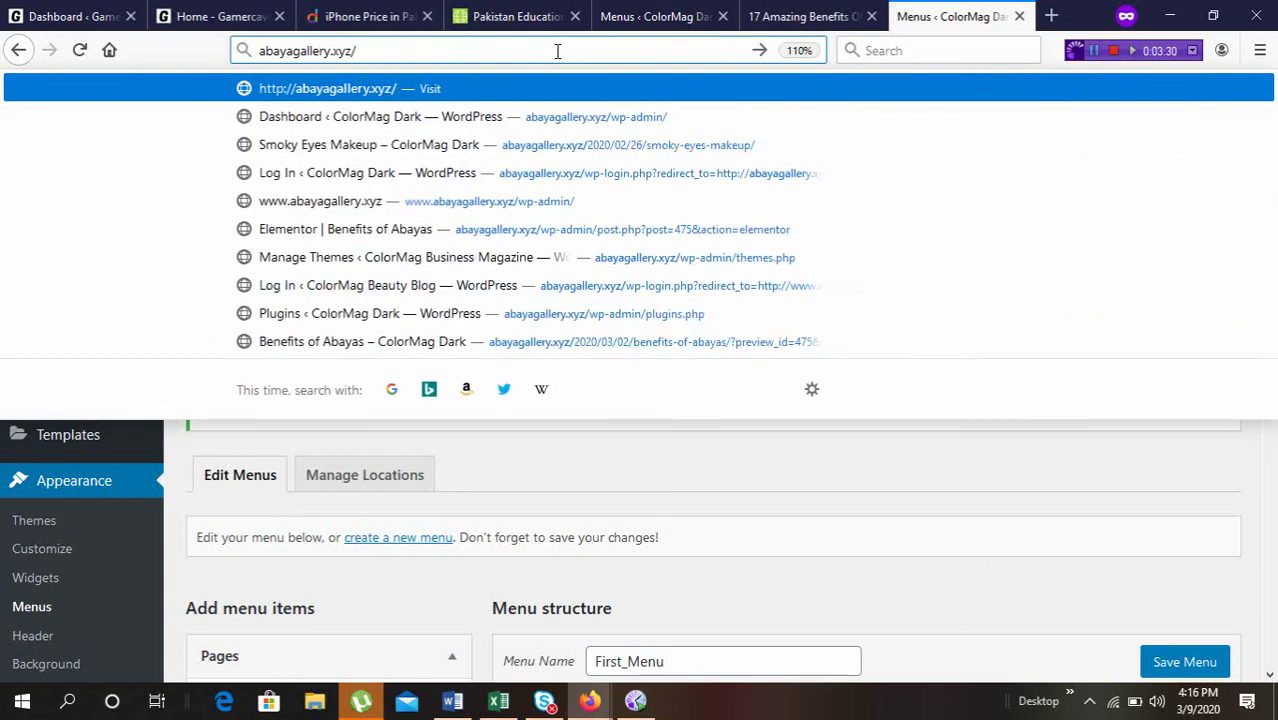
text(fashion)
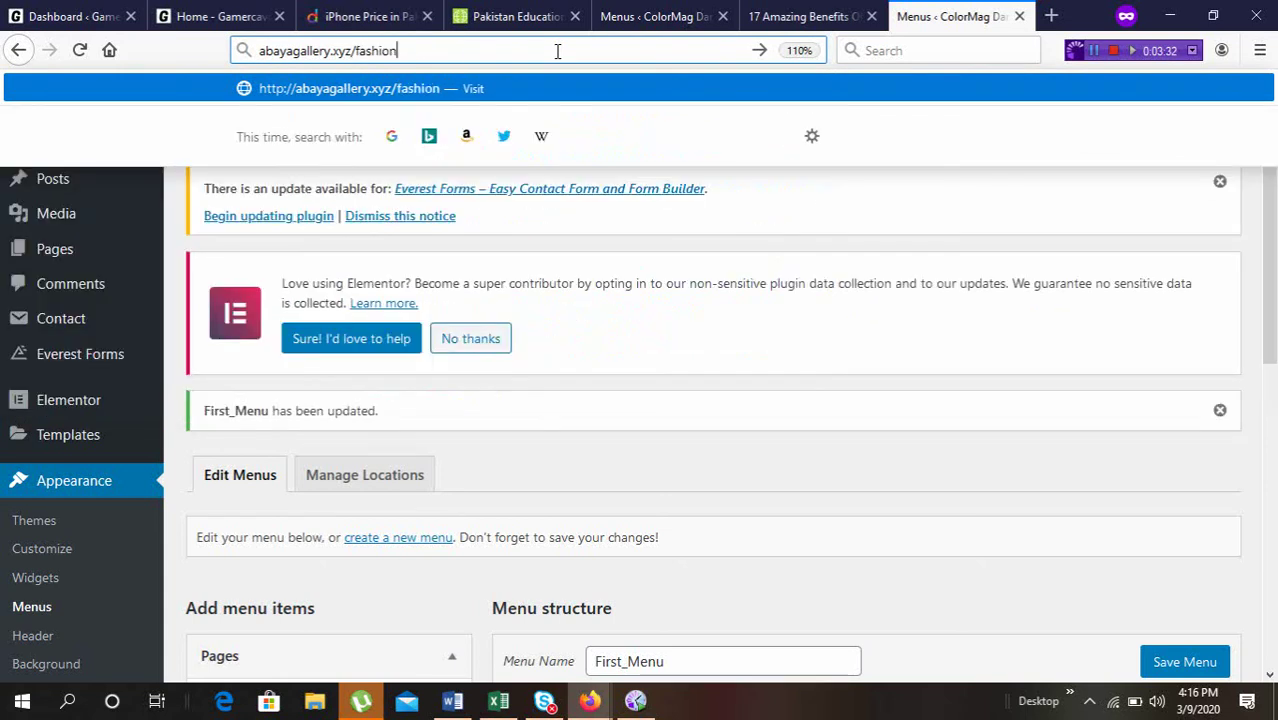
key(Return)
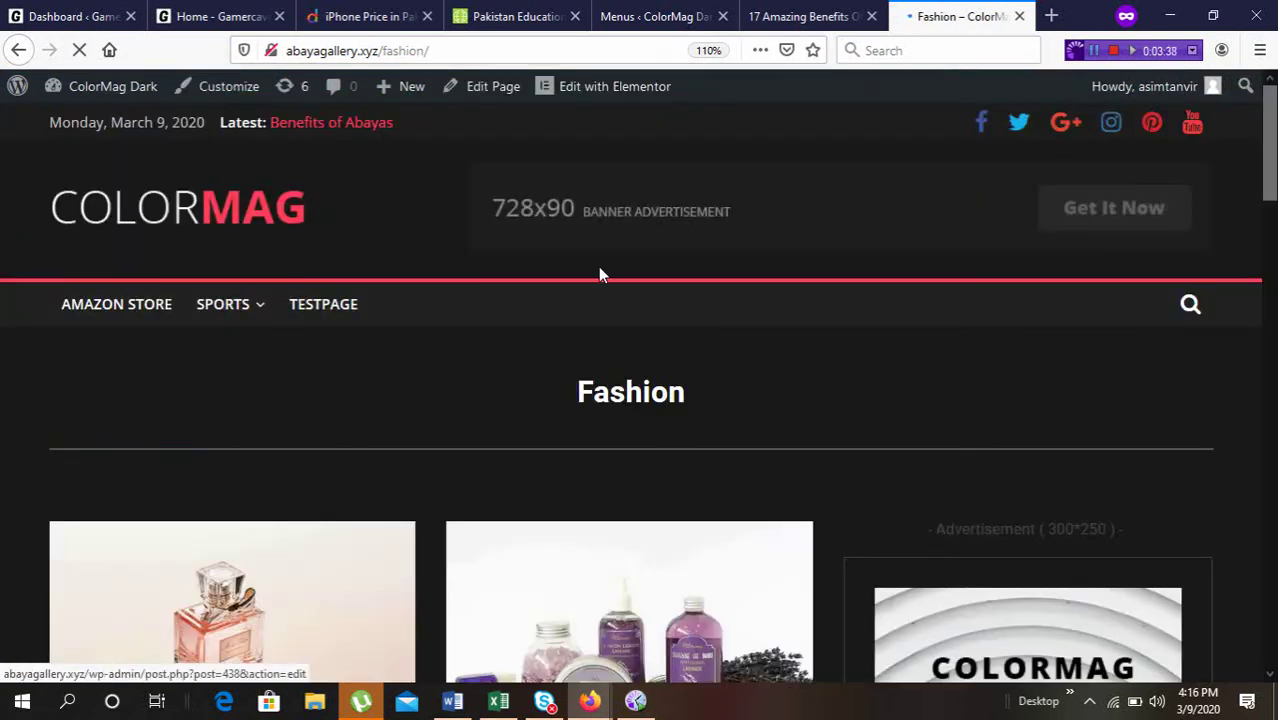
- Look through the Fashion page and copy its web address
scroll(827, 336, down, 5)
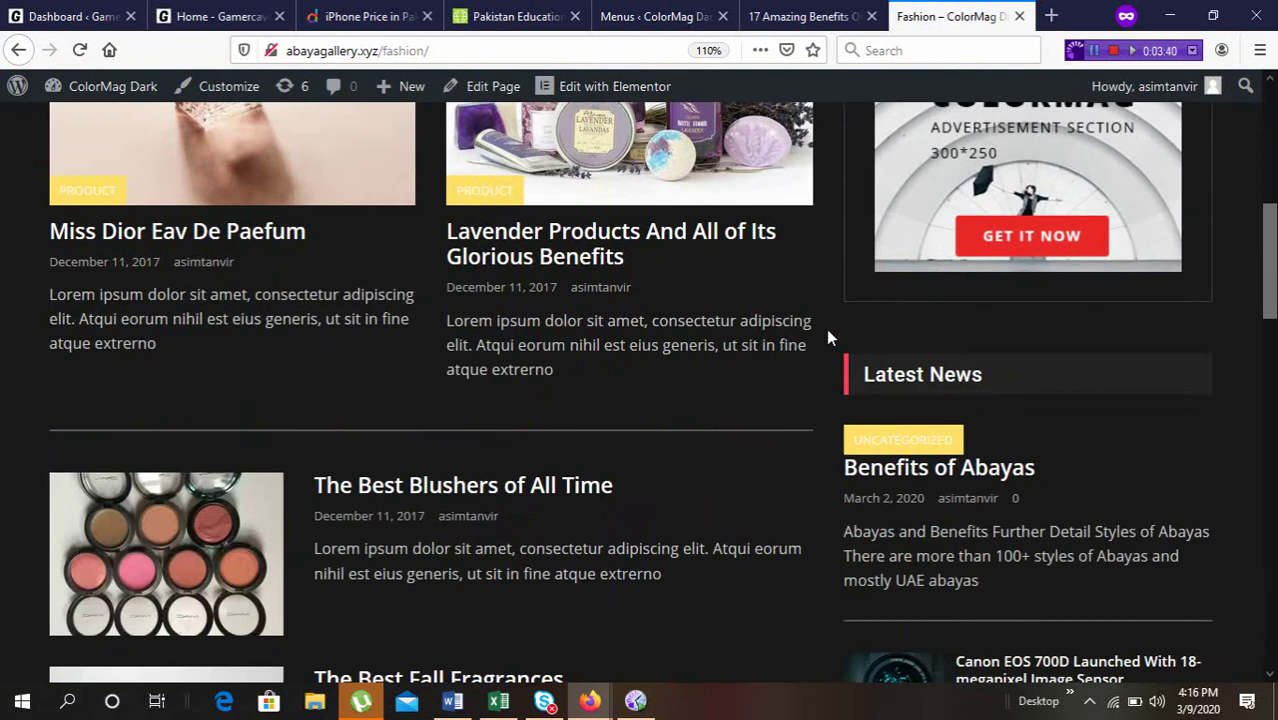
scroll(827, 337, down, 2)
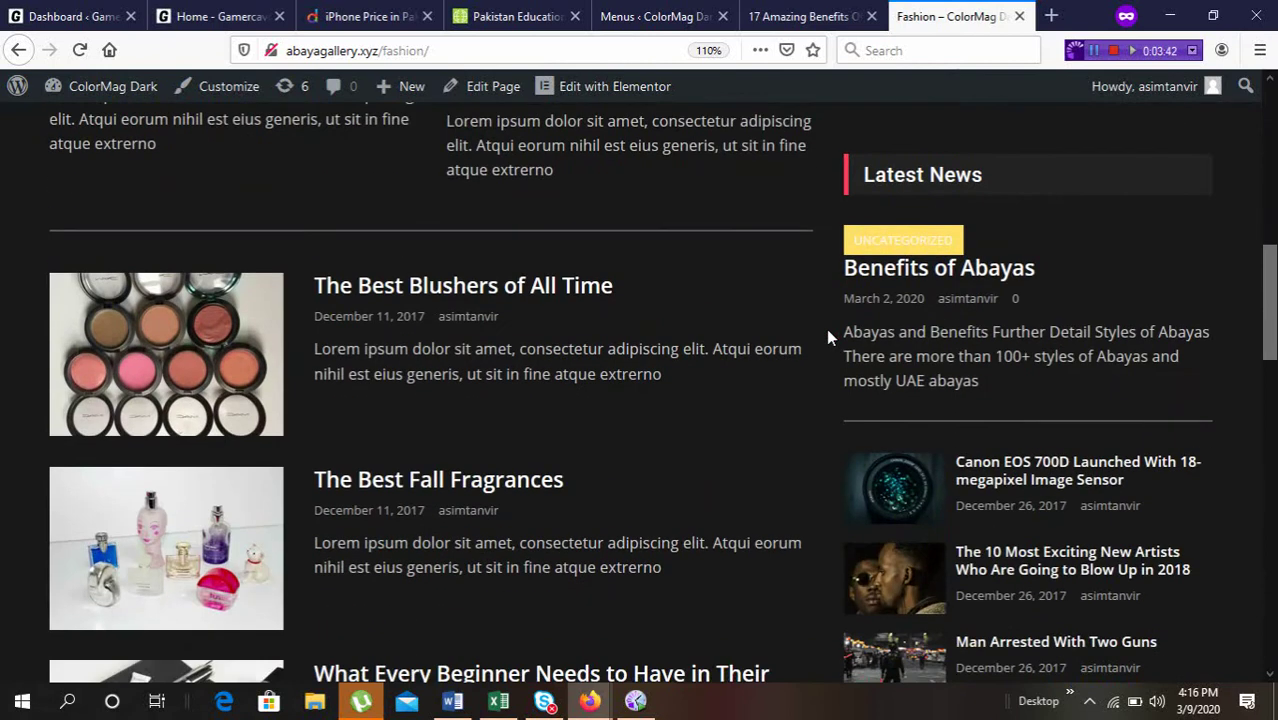
scroll(826, 328, up, 8)
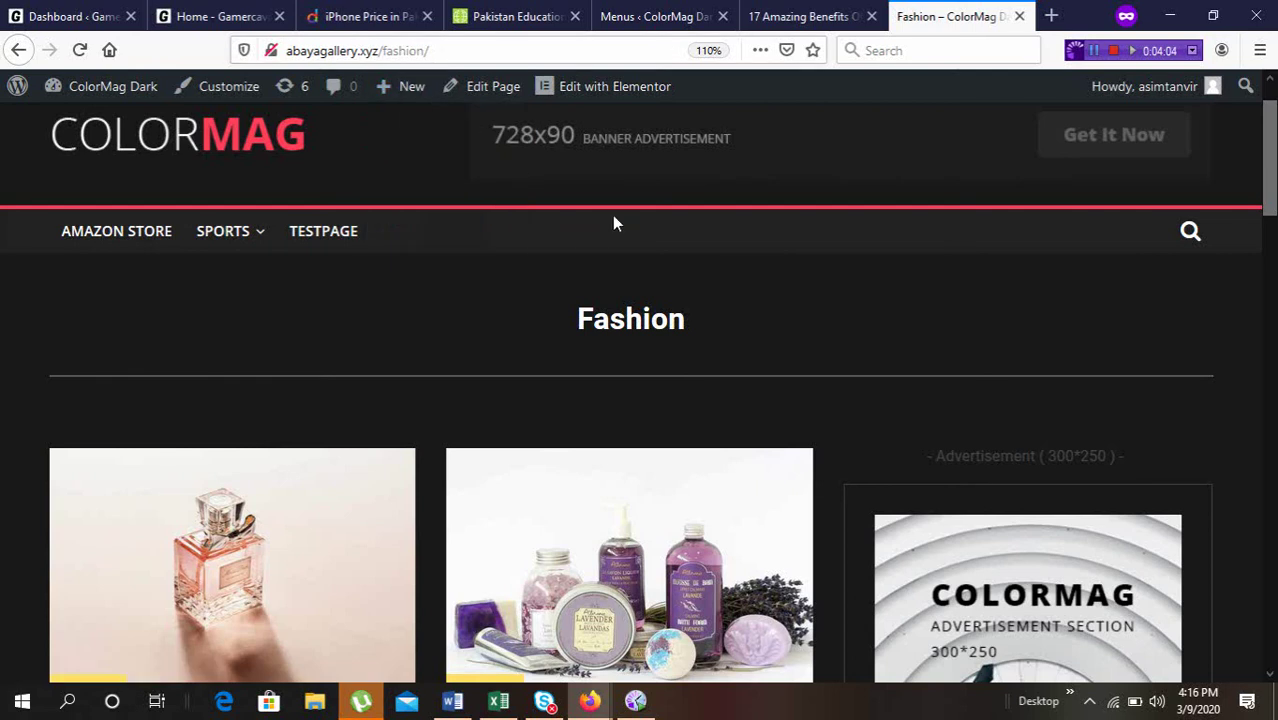
click(466, 43)
key(ctrl+c)
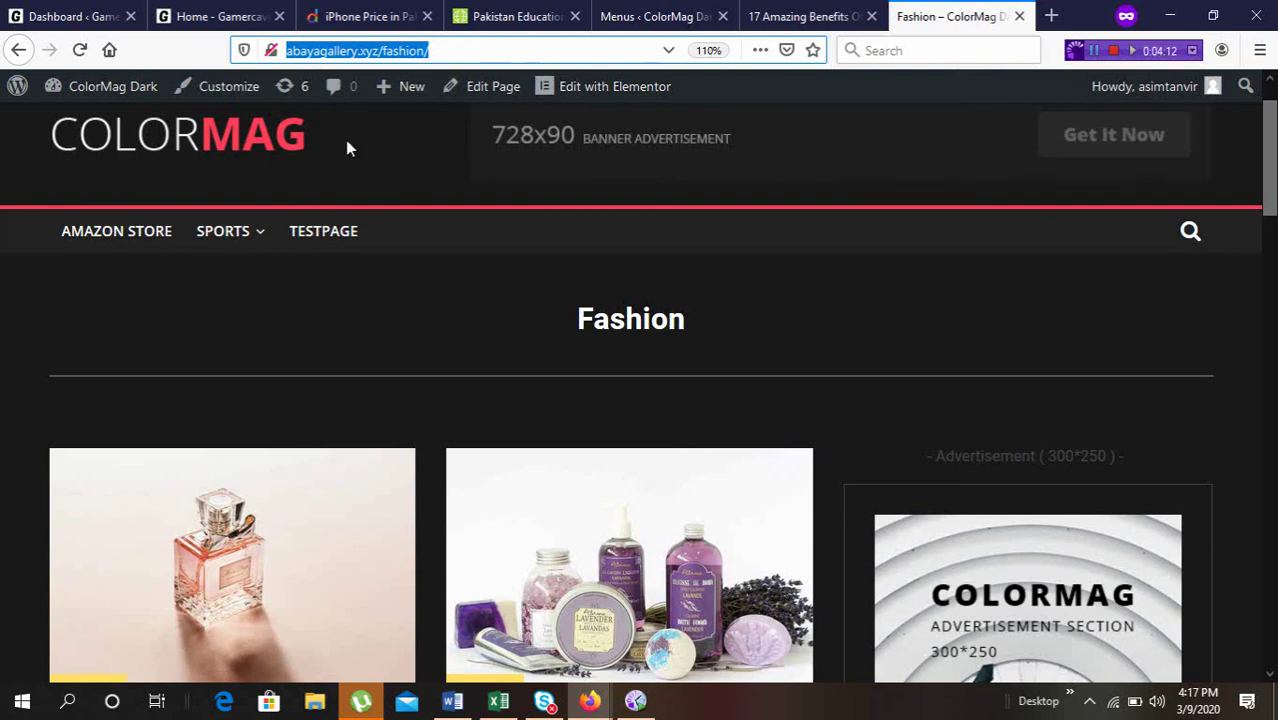
- Return to the site's Menus admin screen and bring up the menu structure
mouse_move(134, 88)
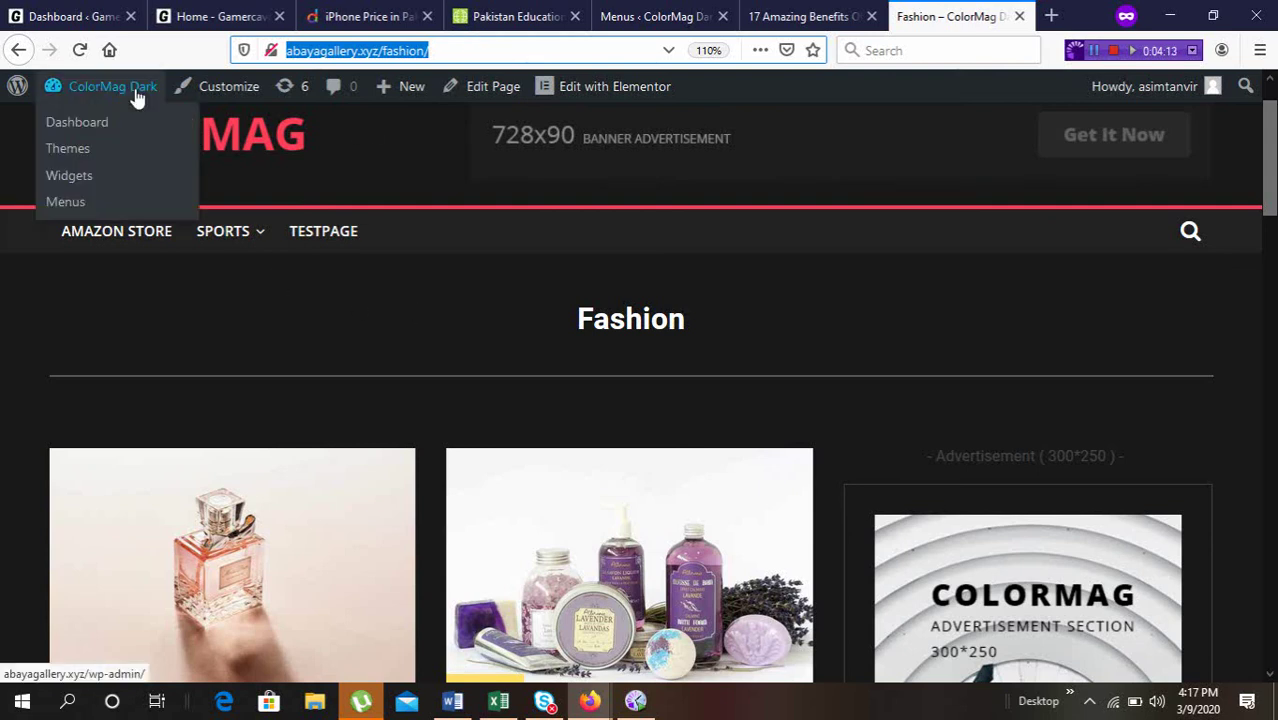
click(83, 207)
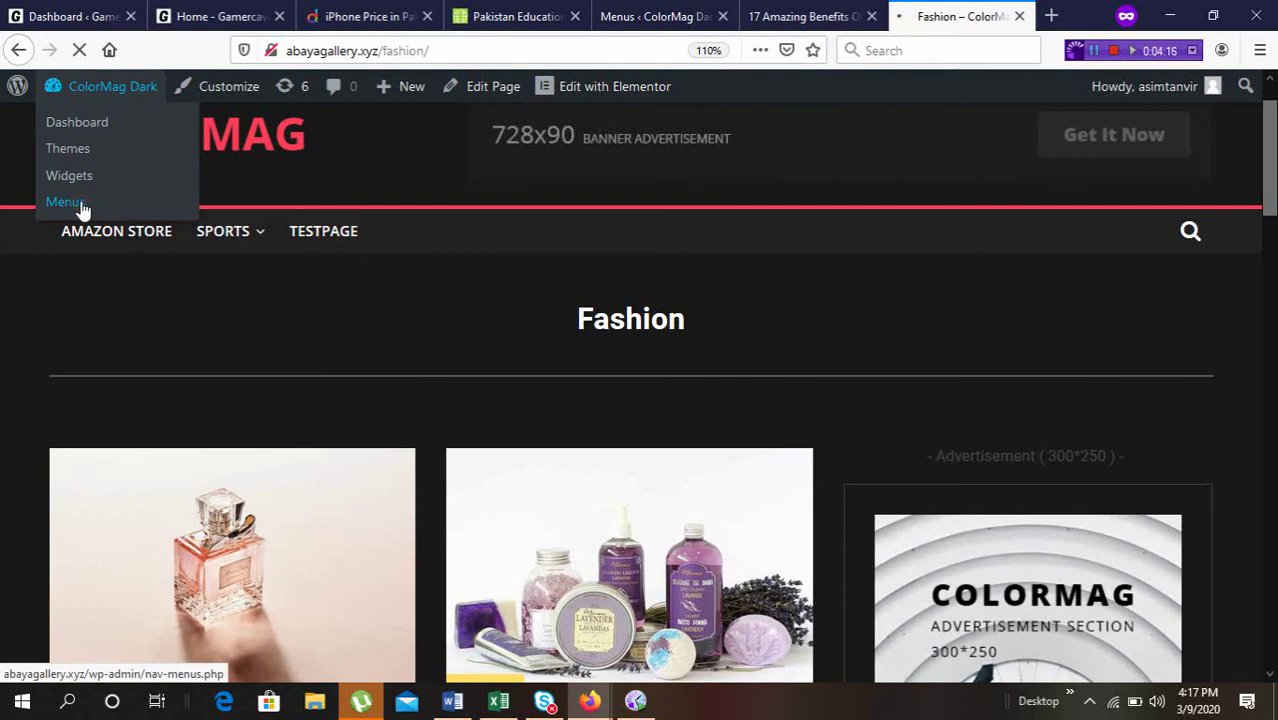
scroll(686, 377, down, 5)
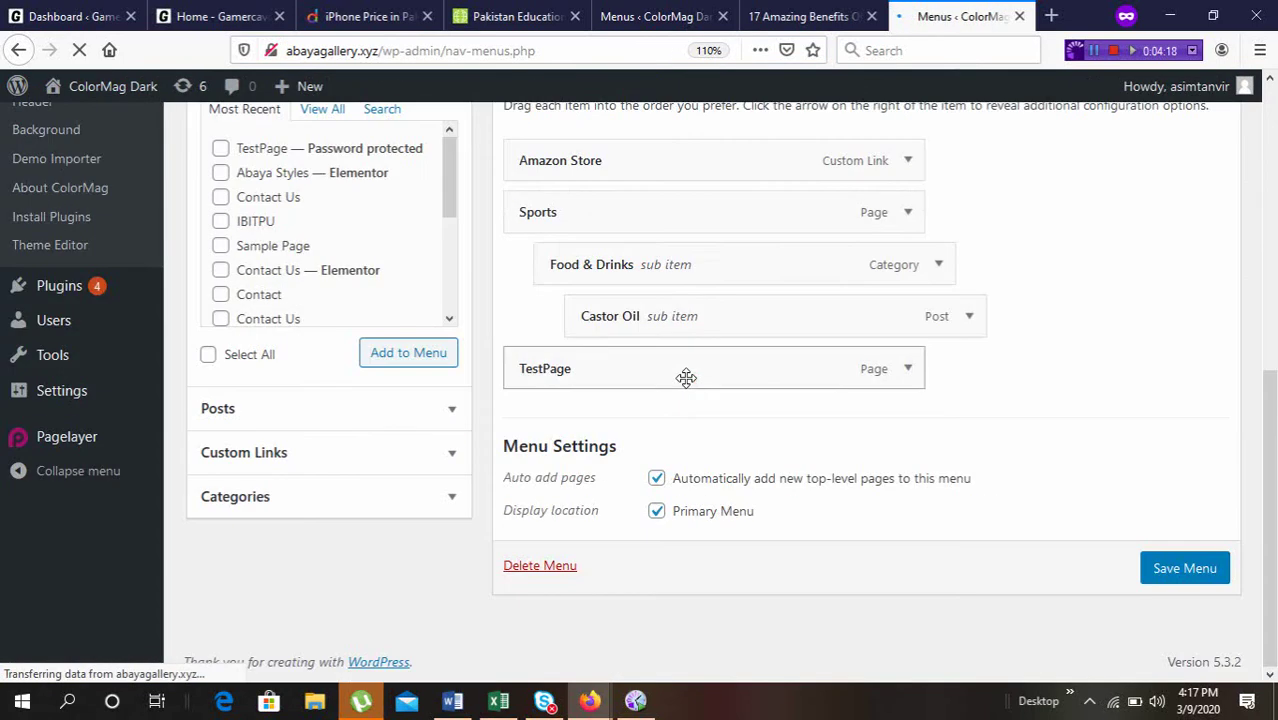
scroll(829, 274, up, 3)
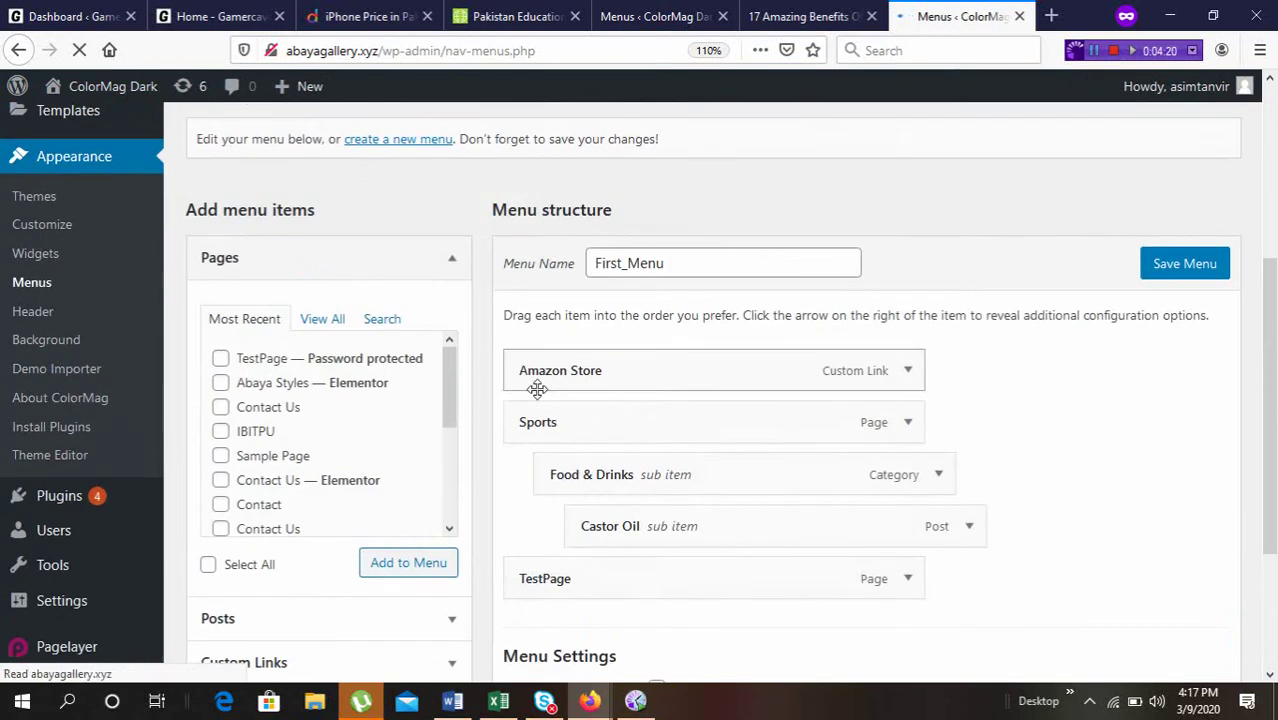
scroll(664, 422, down, 2)
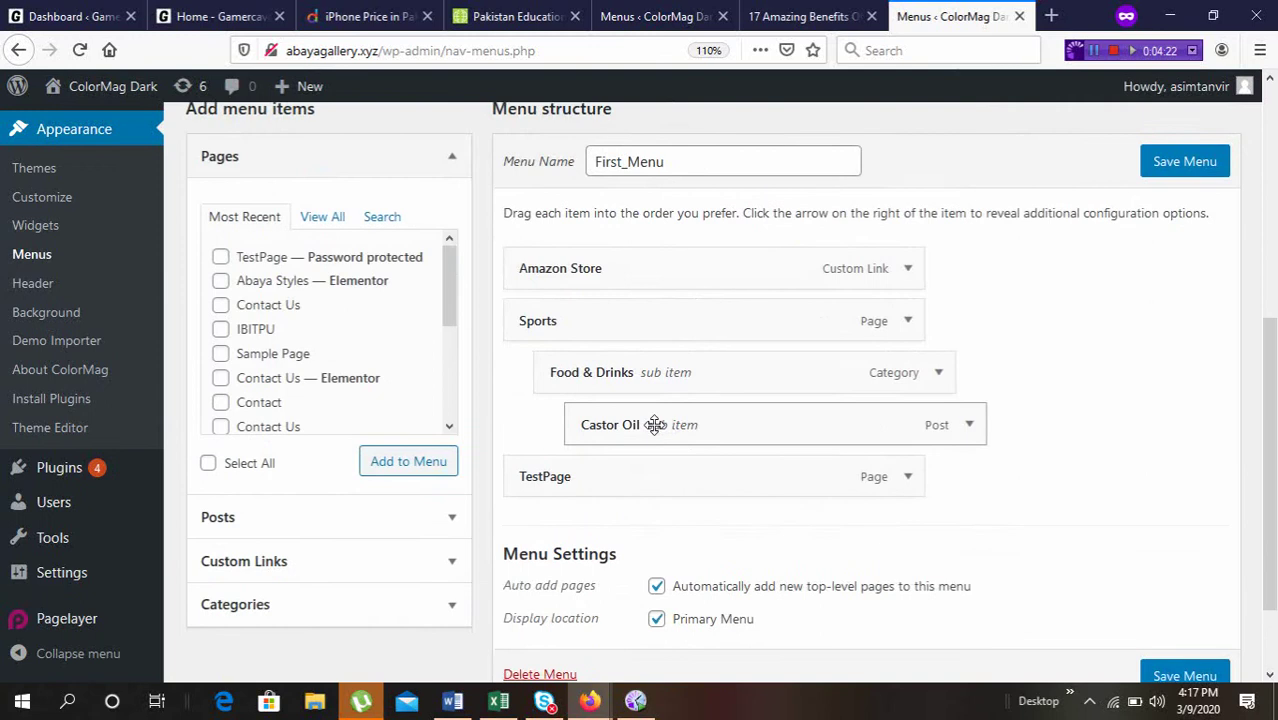
scroll(656, 422, down, 2)
scroll(660, 431, up, 2)
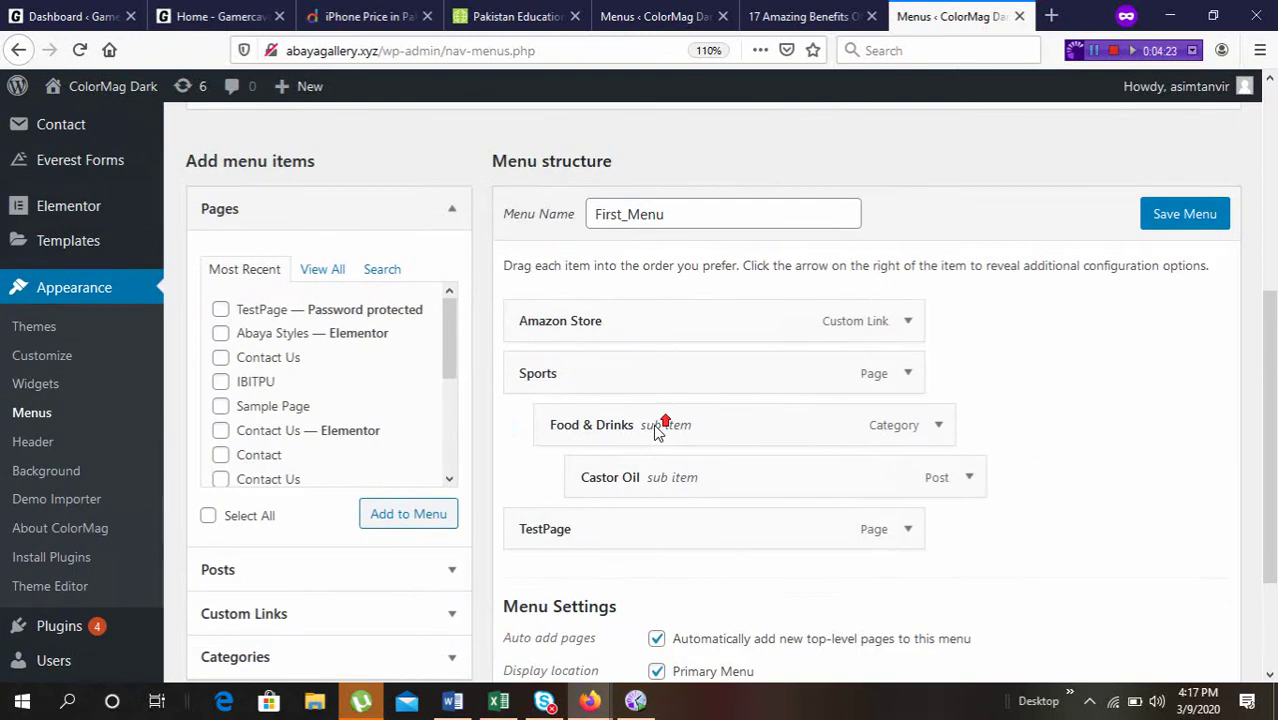
click(907, 321)
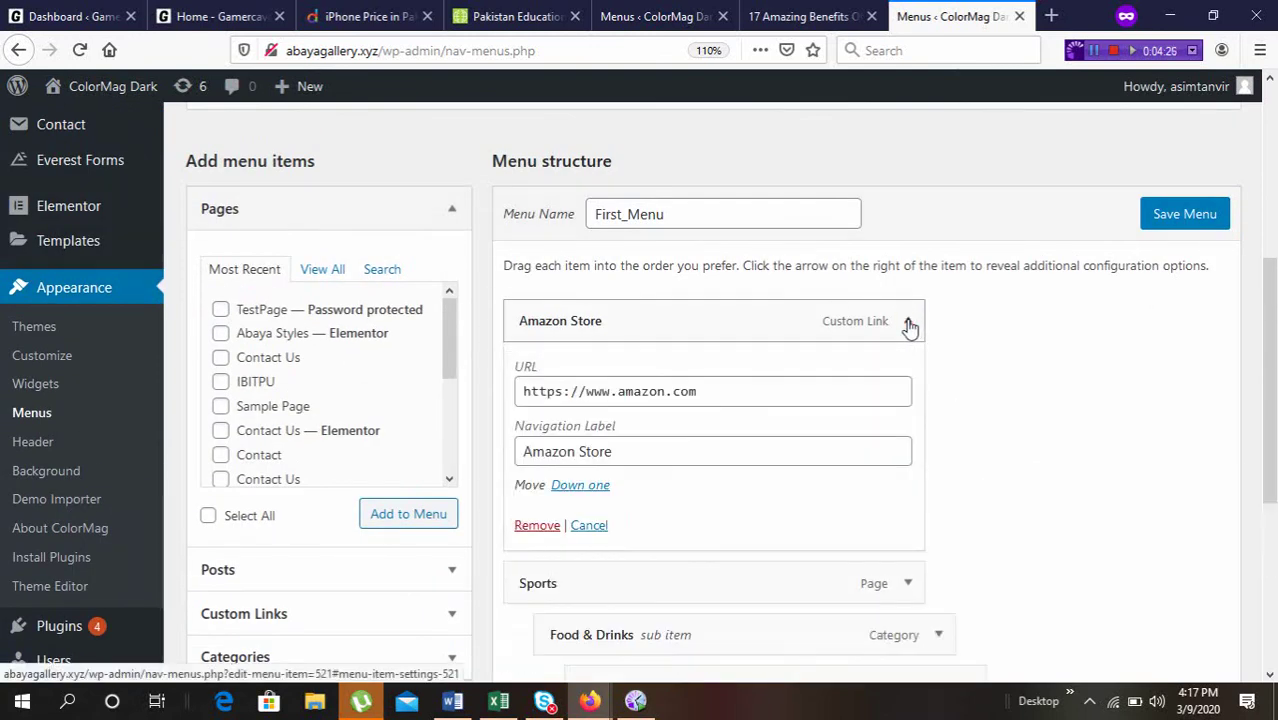
click(724, 394)
key(ctrl+a)
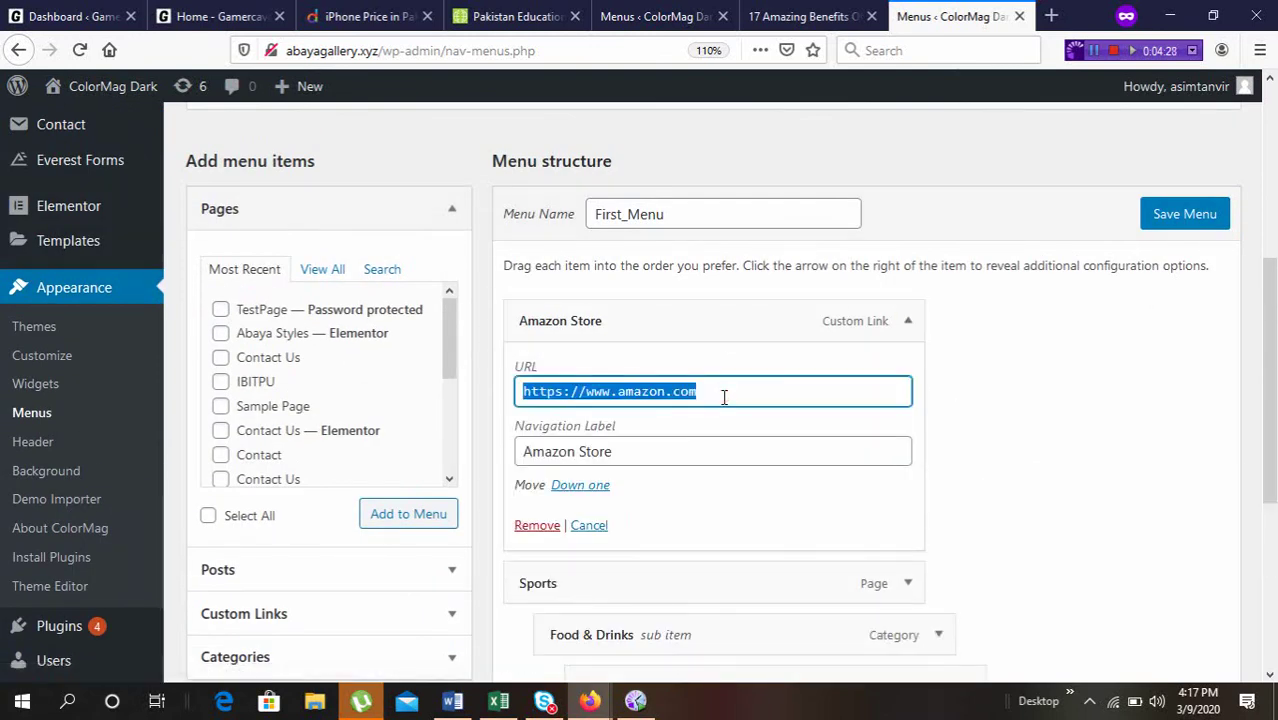
key(ctrl+v)
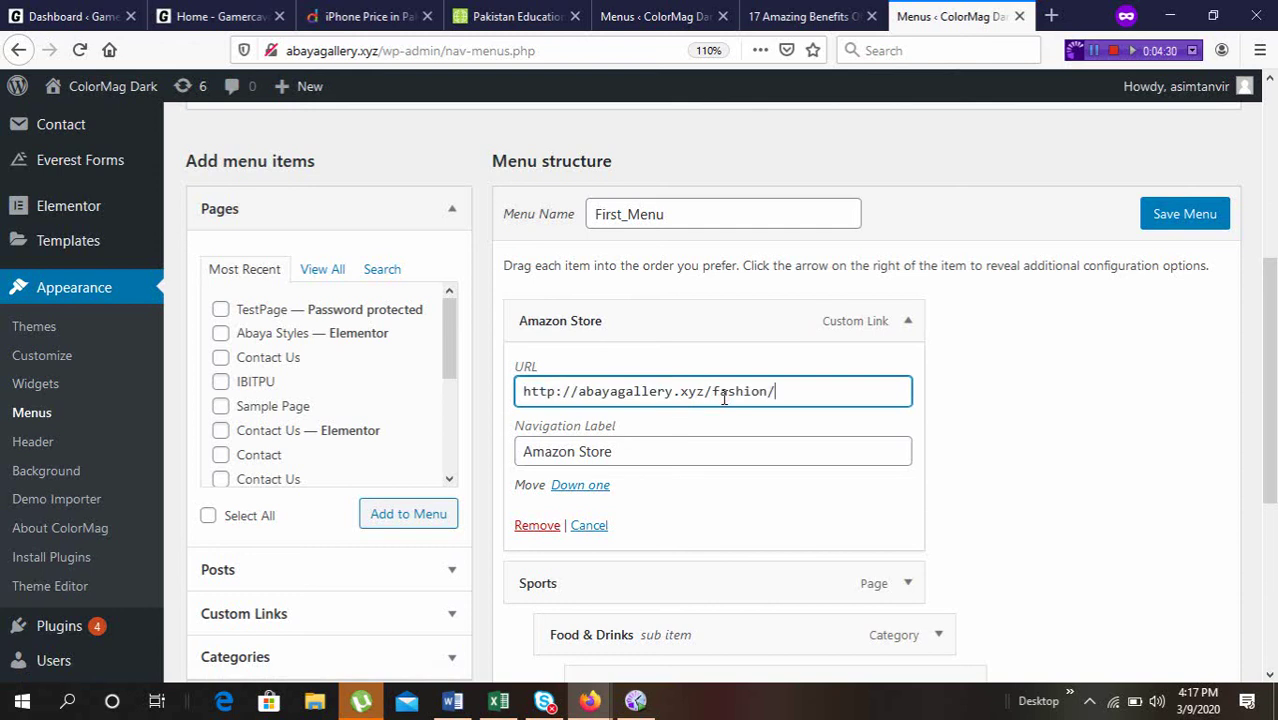
- Change the custom link's navigation label to Amazon Fashion and save First_Menu
click(614, 451)
key(BackSpace)
key(BackSpace)
key(BackSpace)
key(BackSpace)
key(BackSpace)
key(BackSpace)
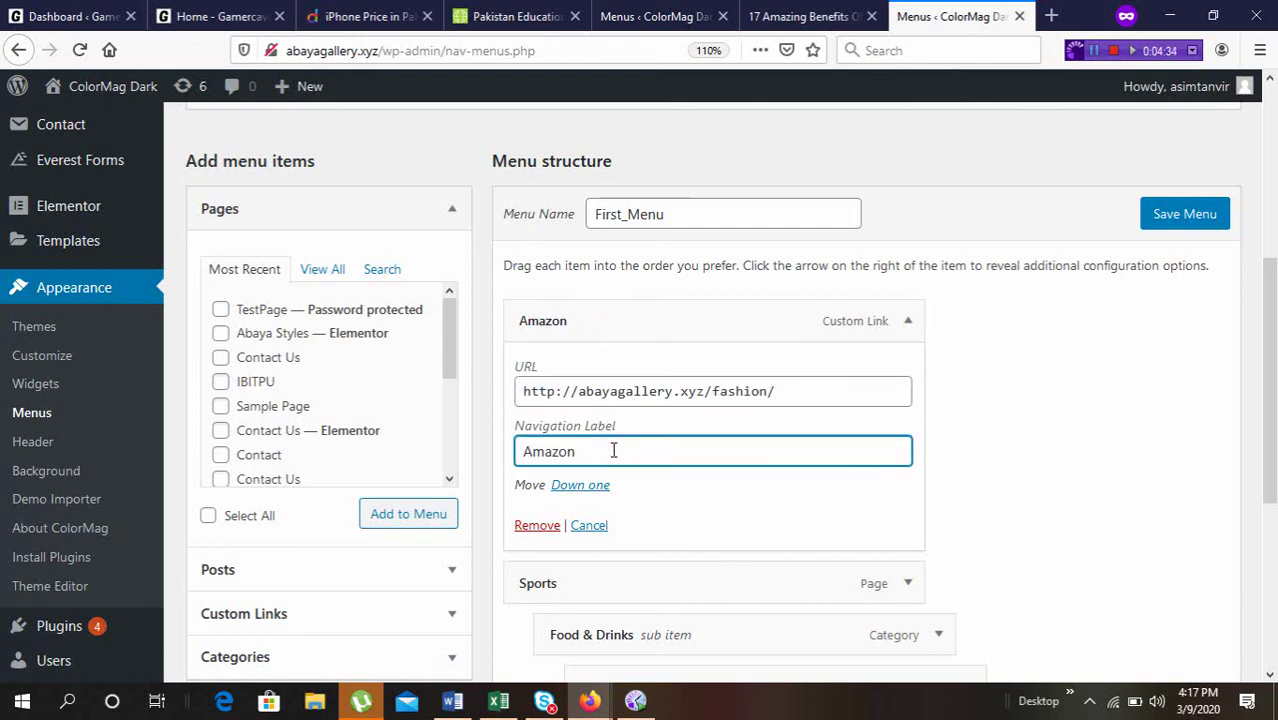
text(Fashion)
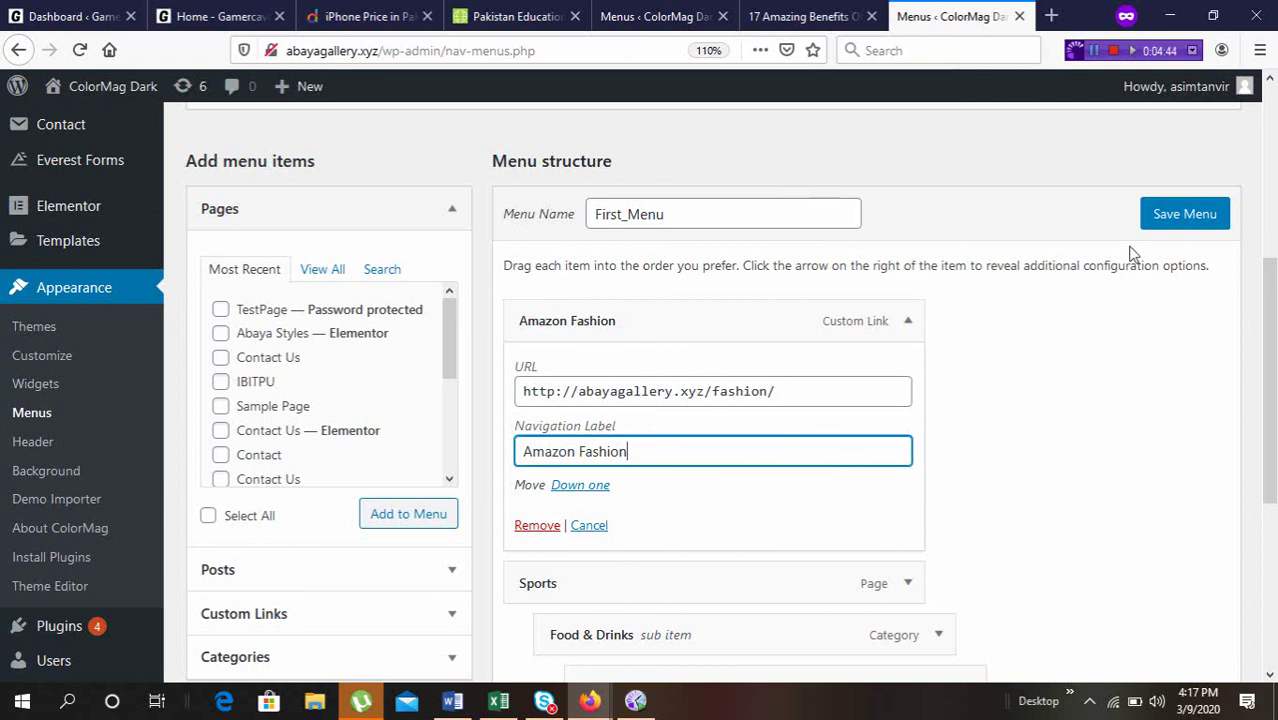
click(1180, 215)
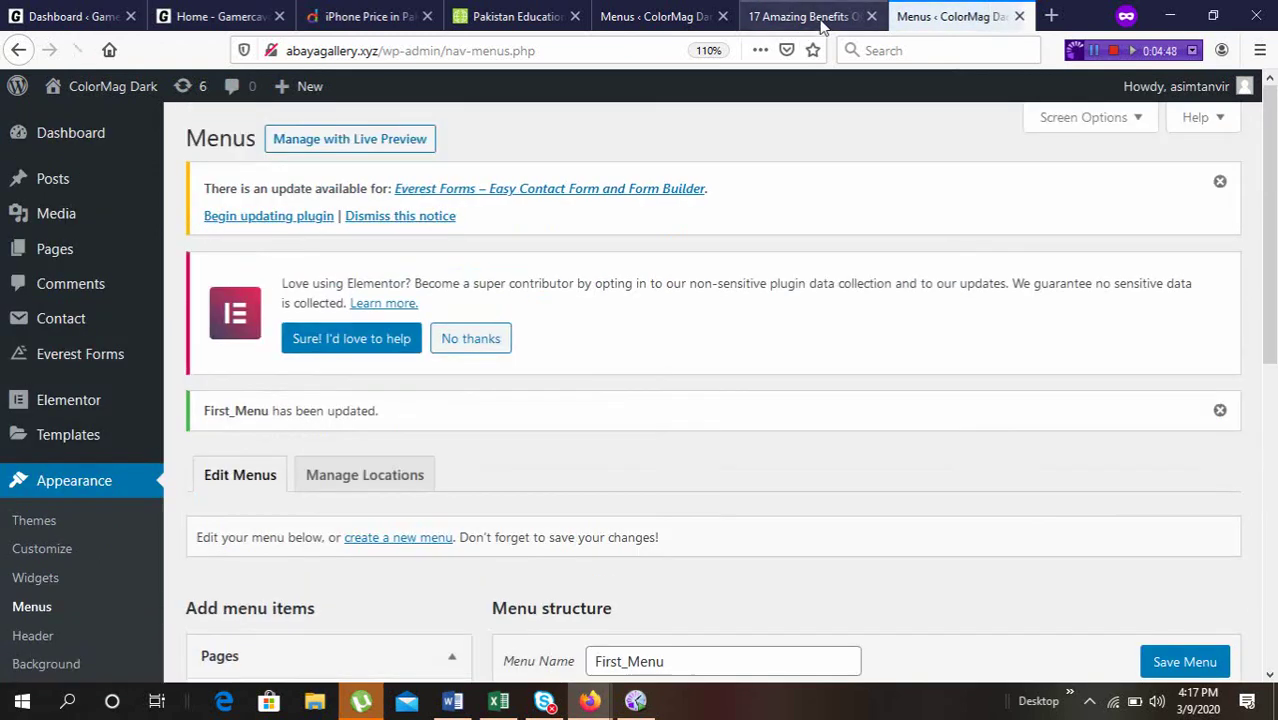
- Switch to the site's post tab, load the homepage, follow the Amazon Fashion menu link and look through the Fashion page
click(818, 18)
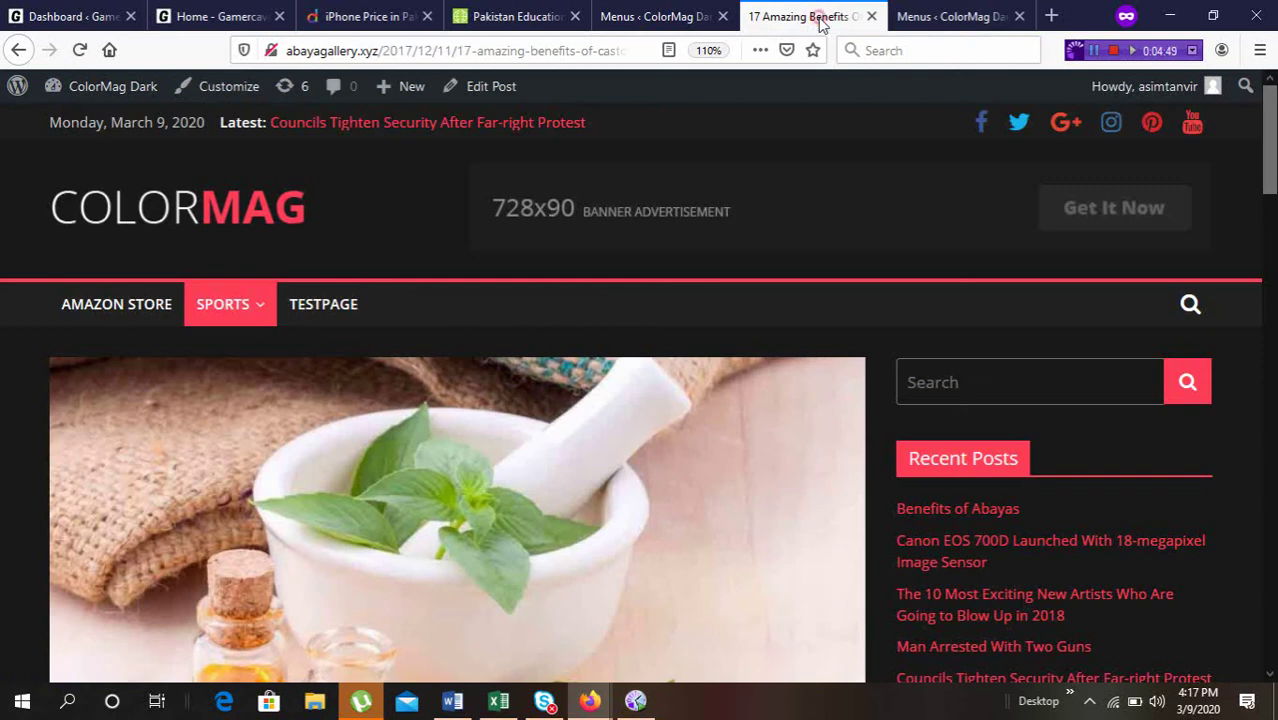
click(97, 203)
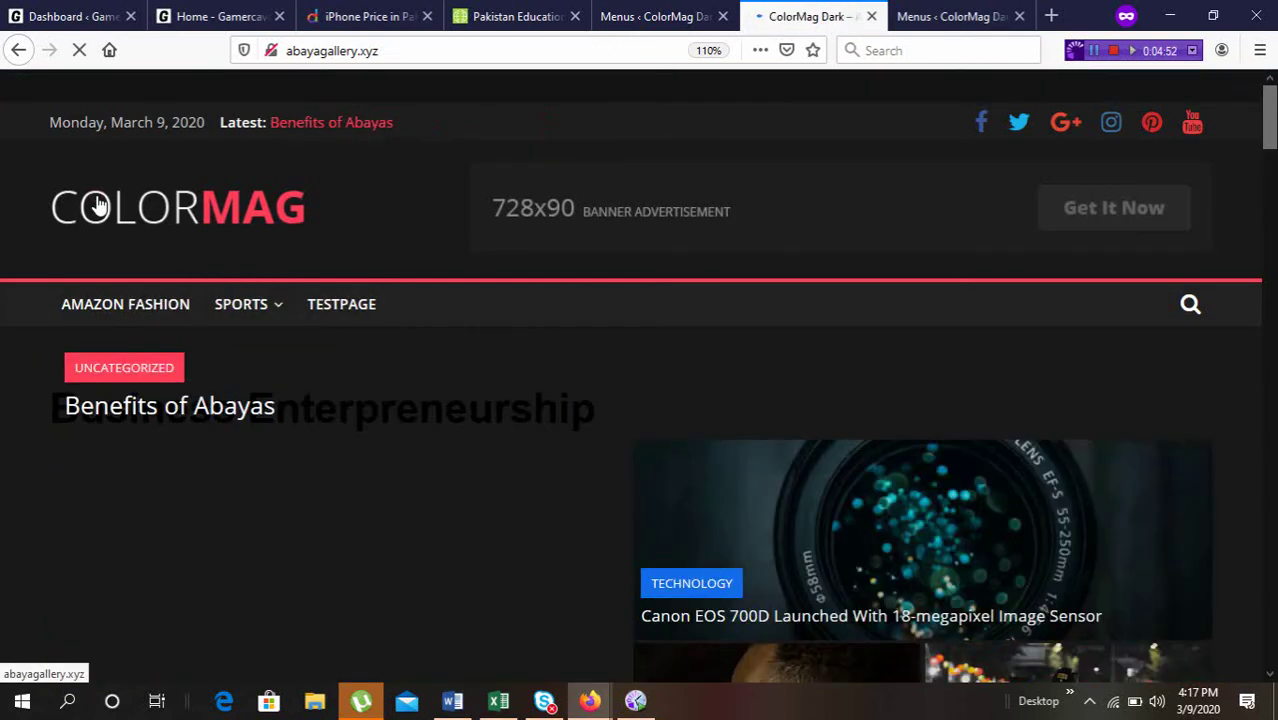
click(146, 313)
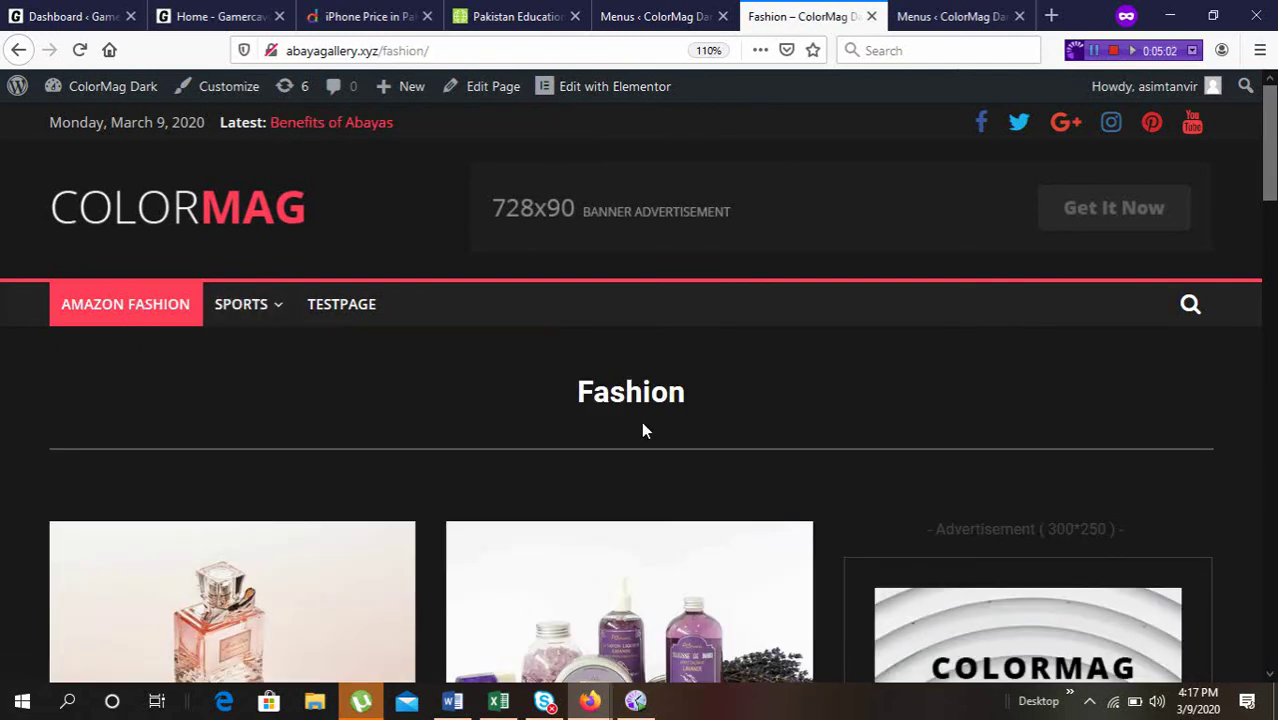
scroll(643, 429, down, 5)
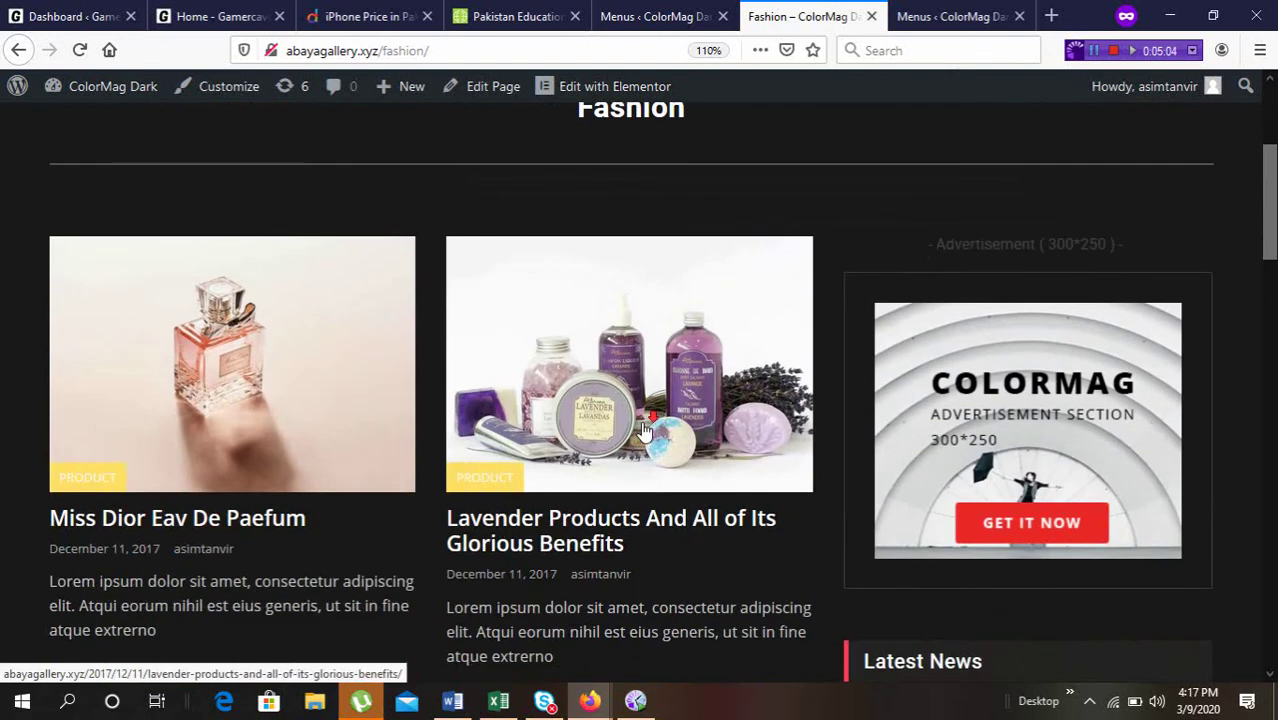
scroll(643, 429, down, 5)
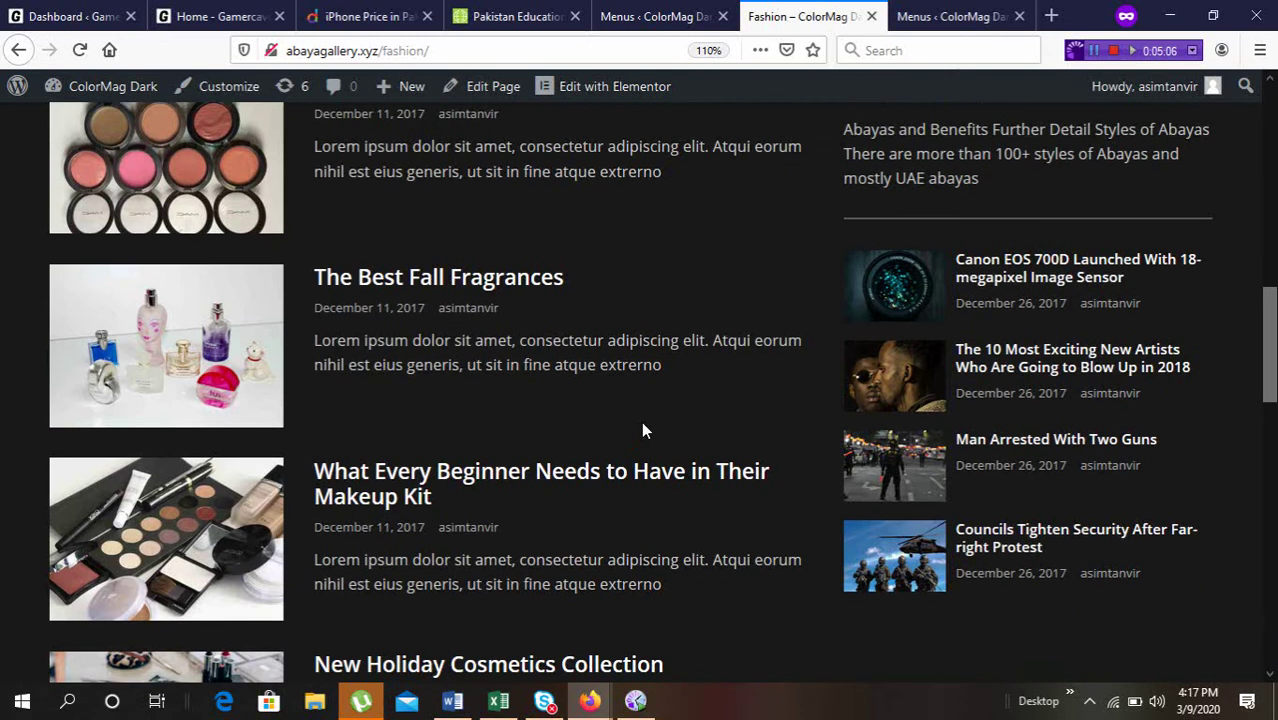
scroll(643, 429, up, 10)
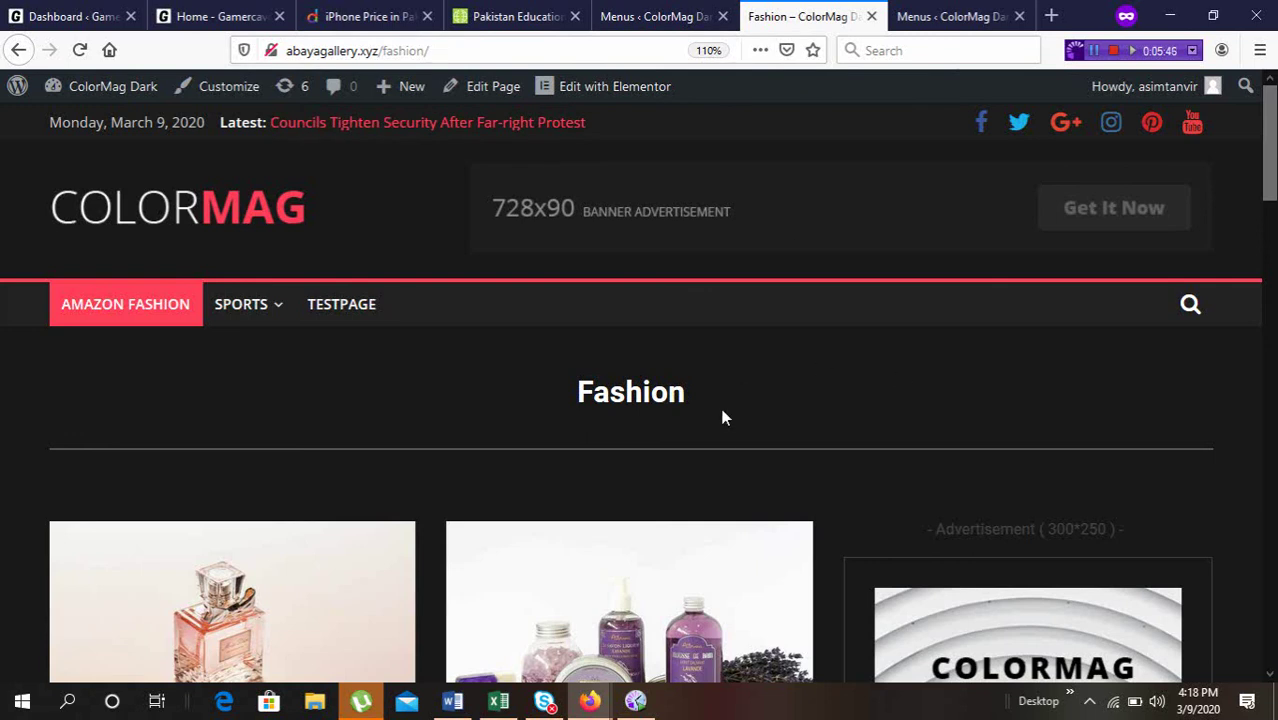
scroll(722, 417, down, 4)
scroll(724, 417, down, 2)
scroll(724, 417, up, 6)
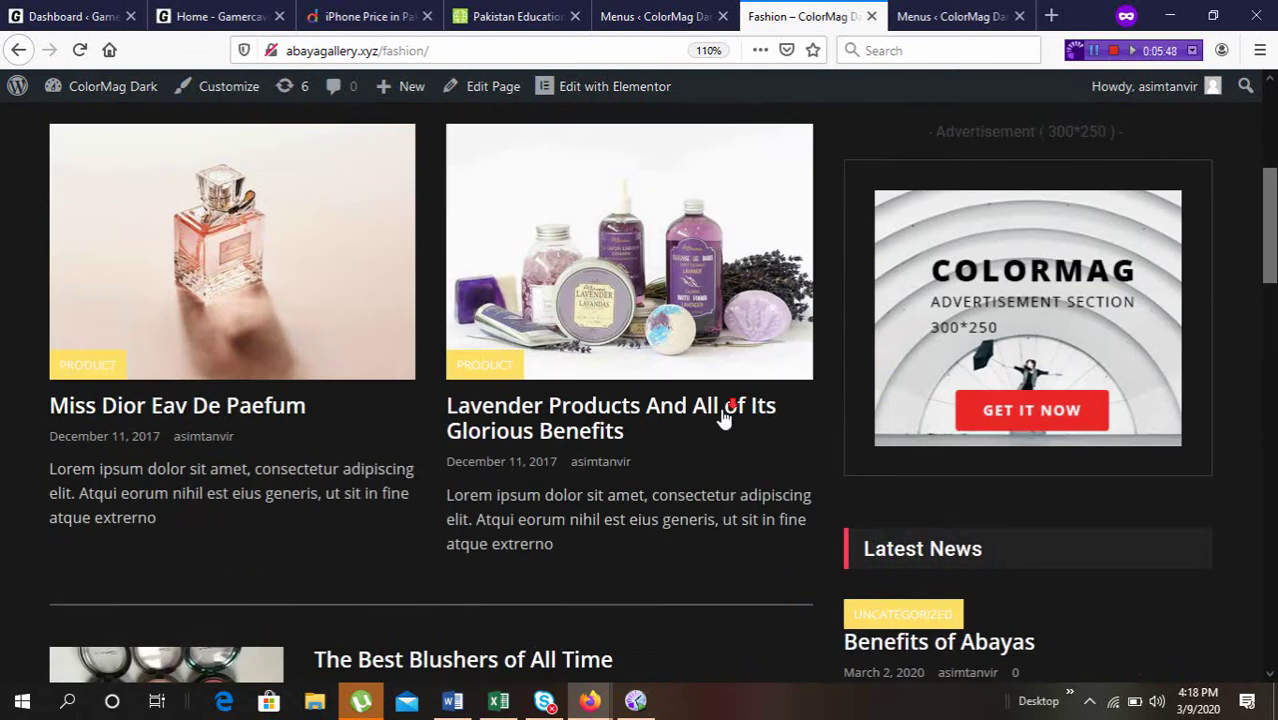
- Switch to the earlier Menus tab and open the admin page for adding new plugins there
click(651, 18)
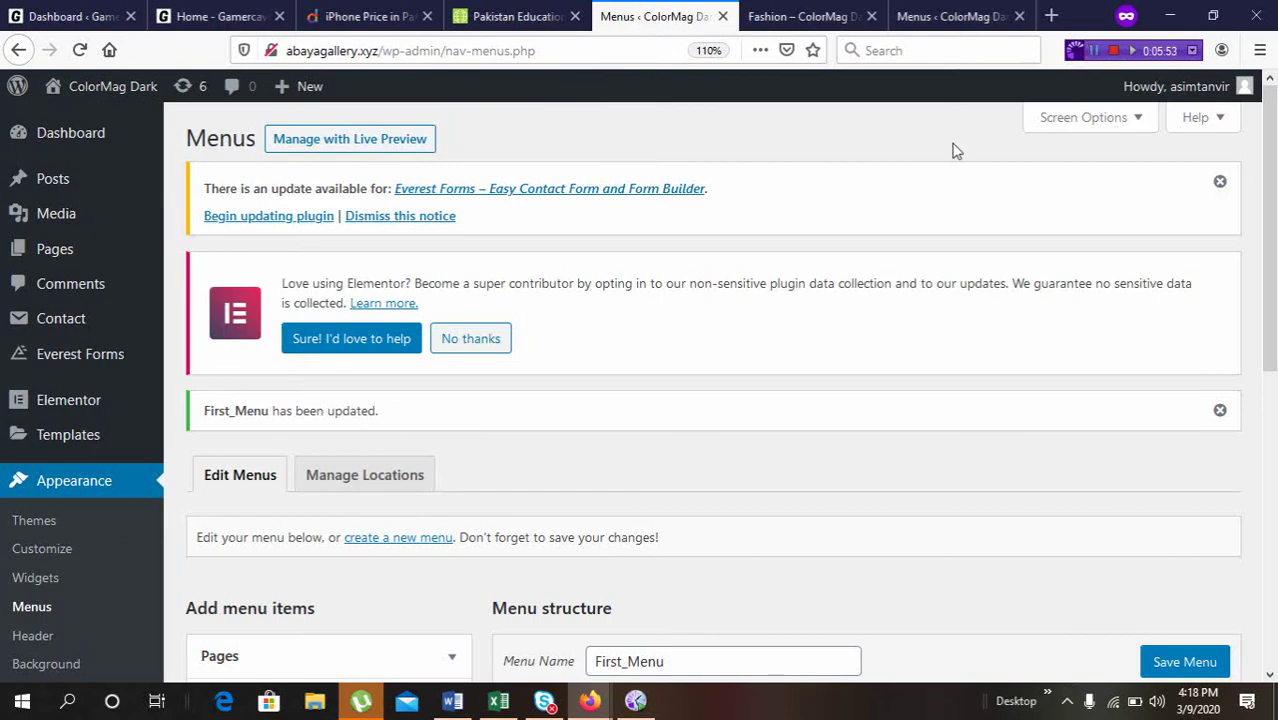
scroll(172, 370, down, 3)
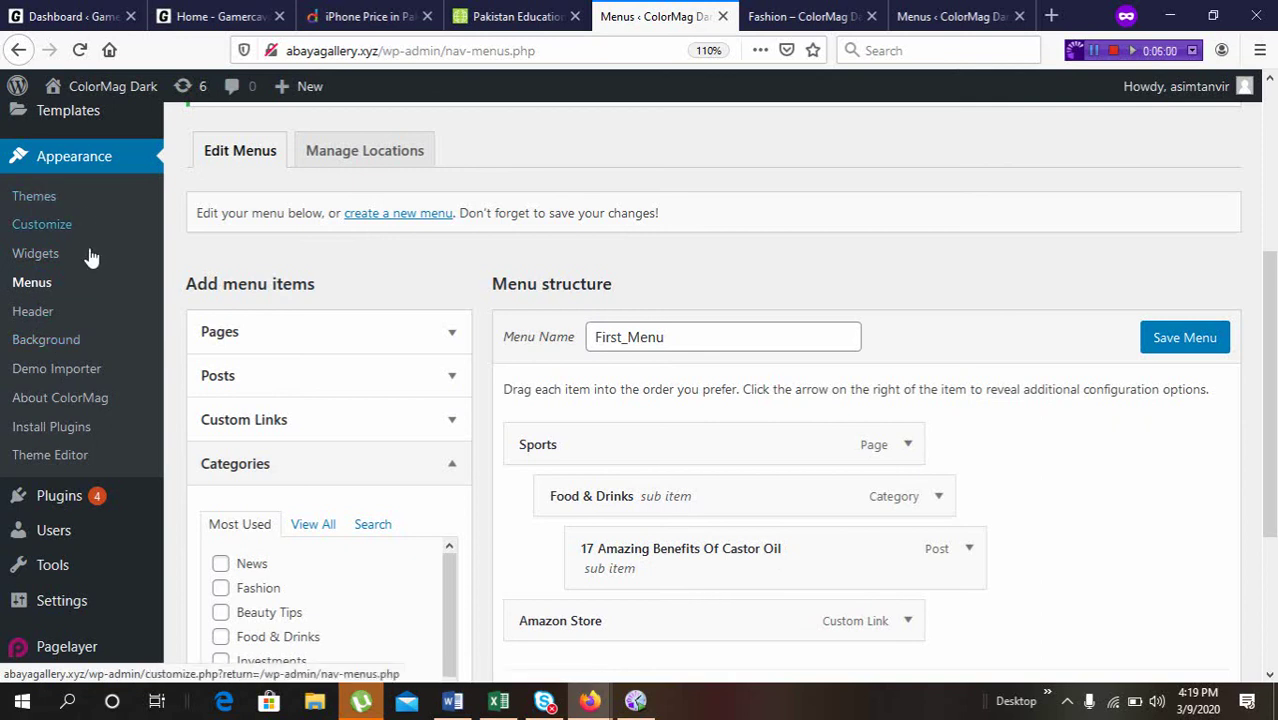
mouse_move(72, 503)
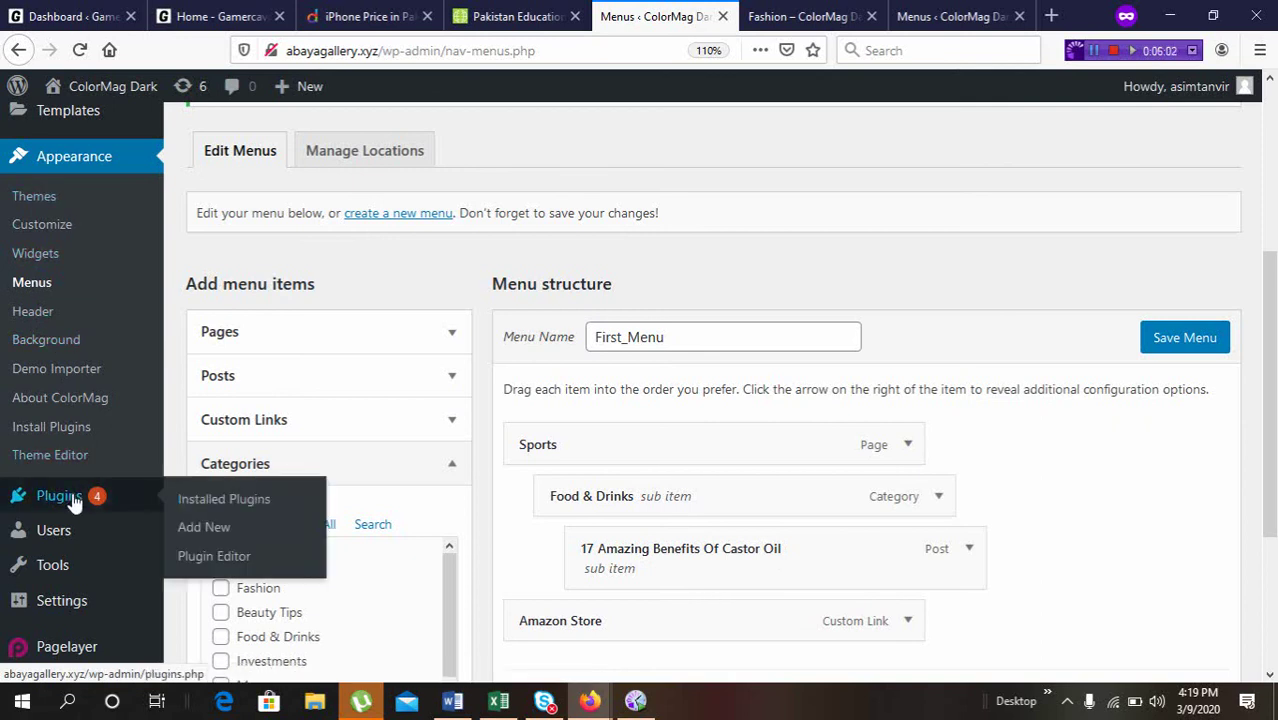
click(213, 535)
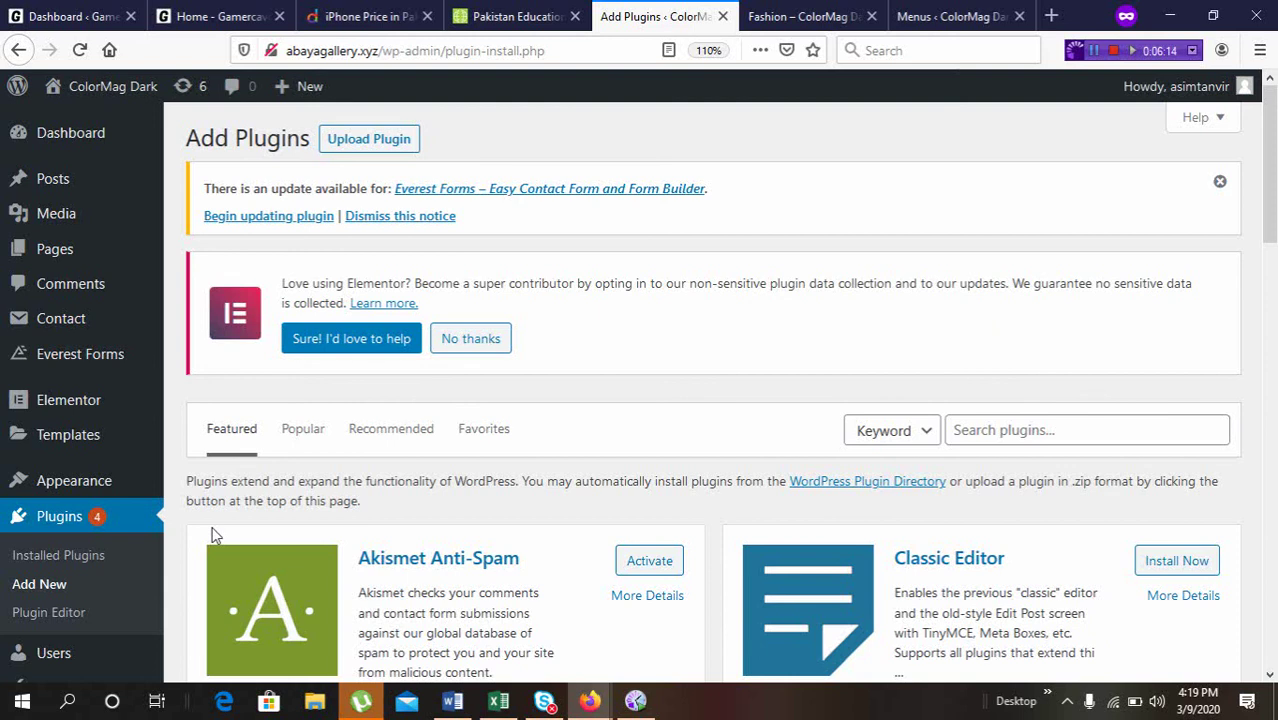
- Search the available plugins for "mega max menu"
scroll(610, 480, down, 3)
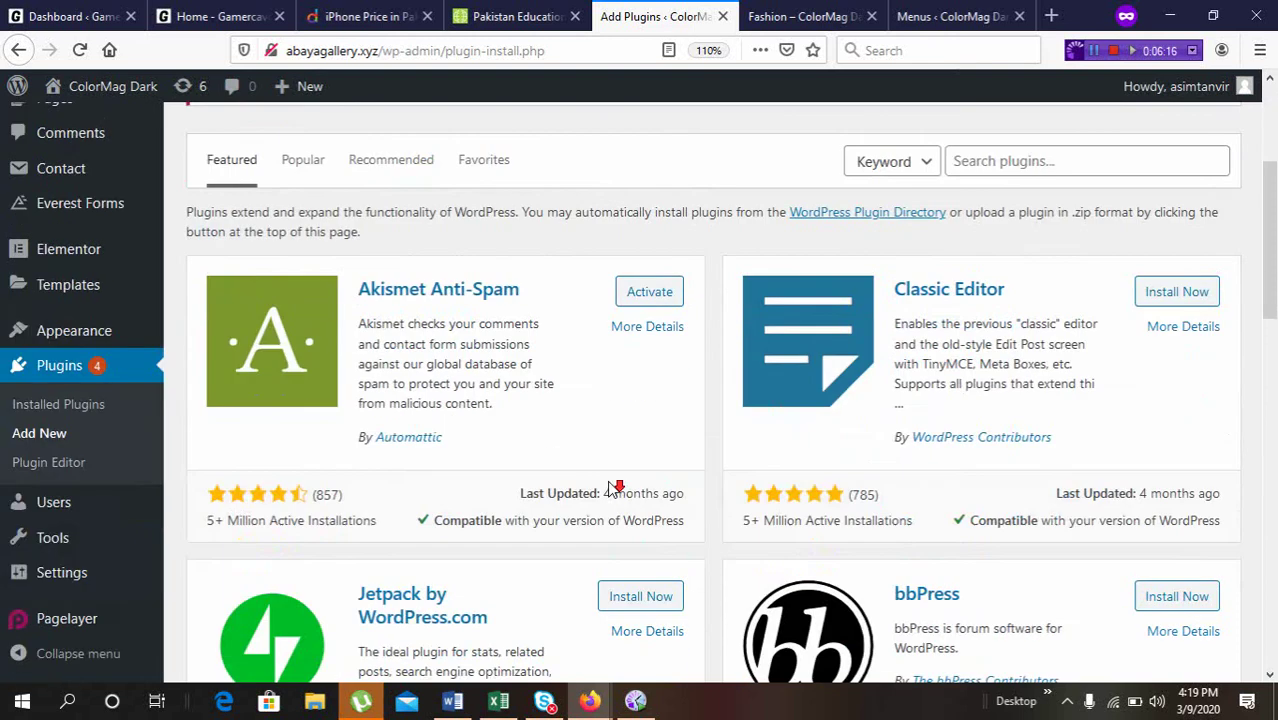
click(1004, 139)
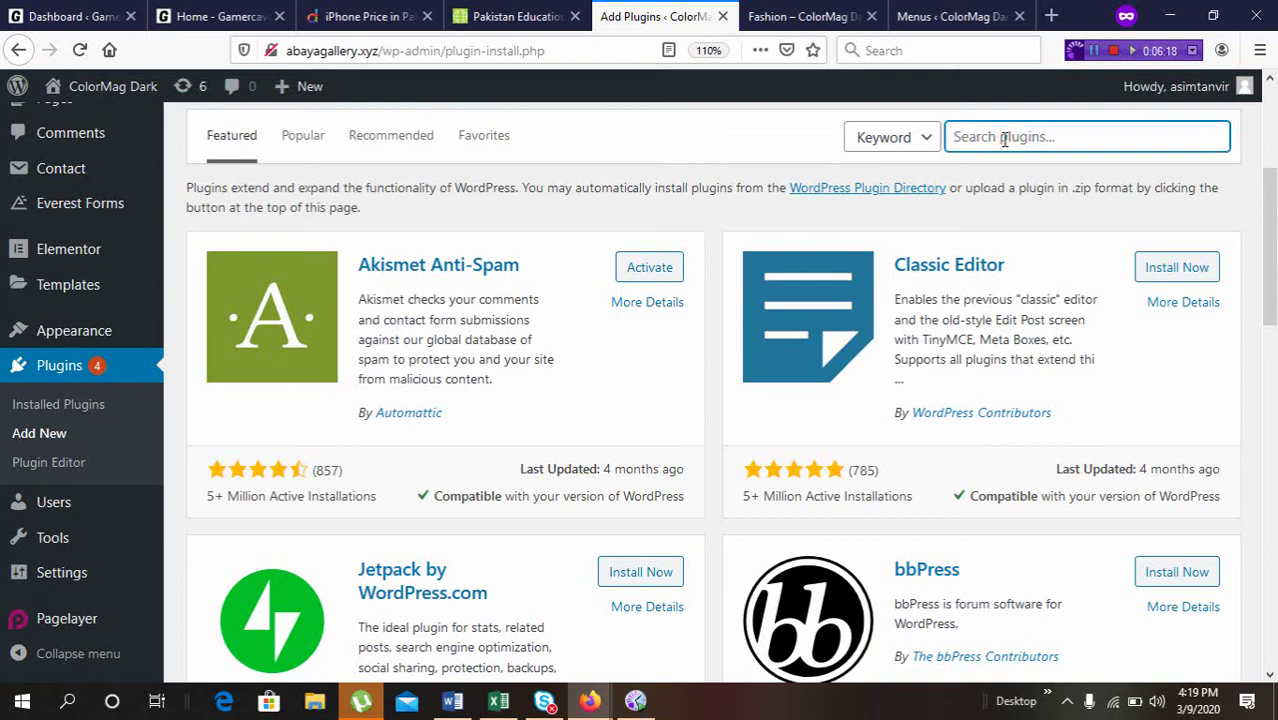
text(mega )
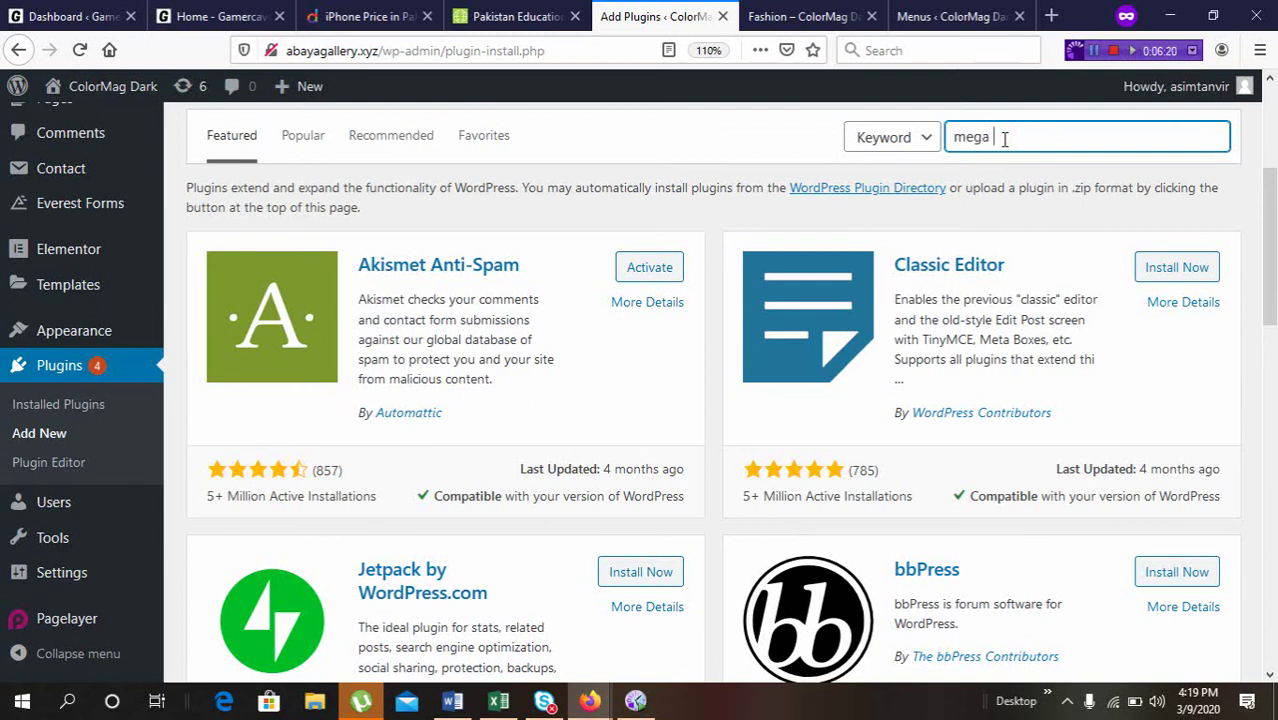
text(max menu)
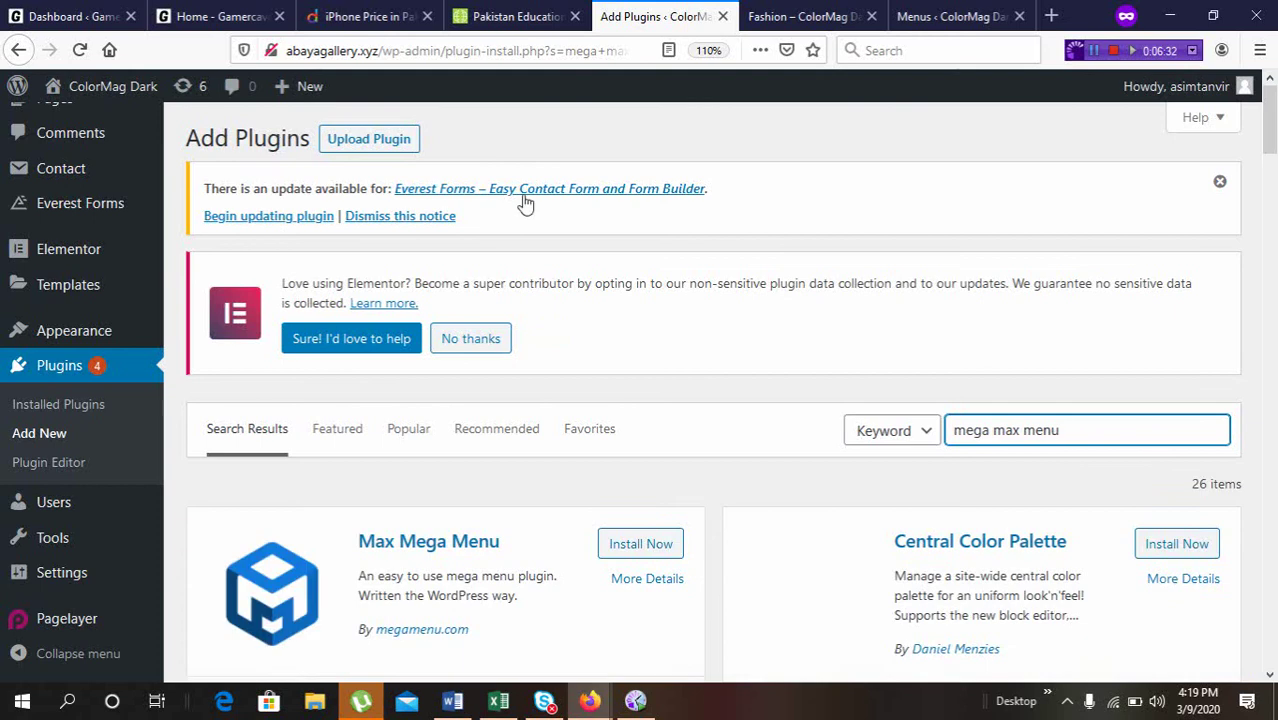
- Install and activate the Max Mega Menu plugin from the search results
scroll(668, 337, down, 2)
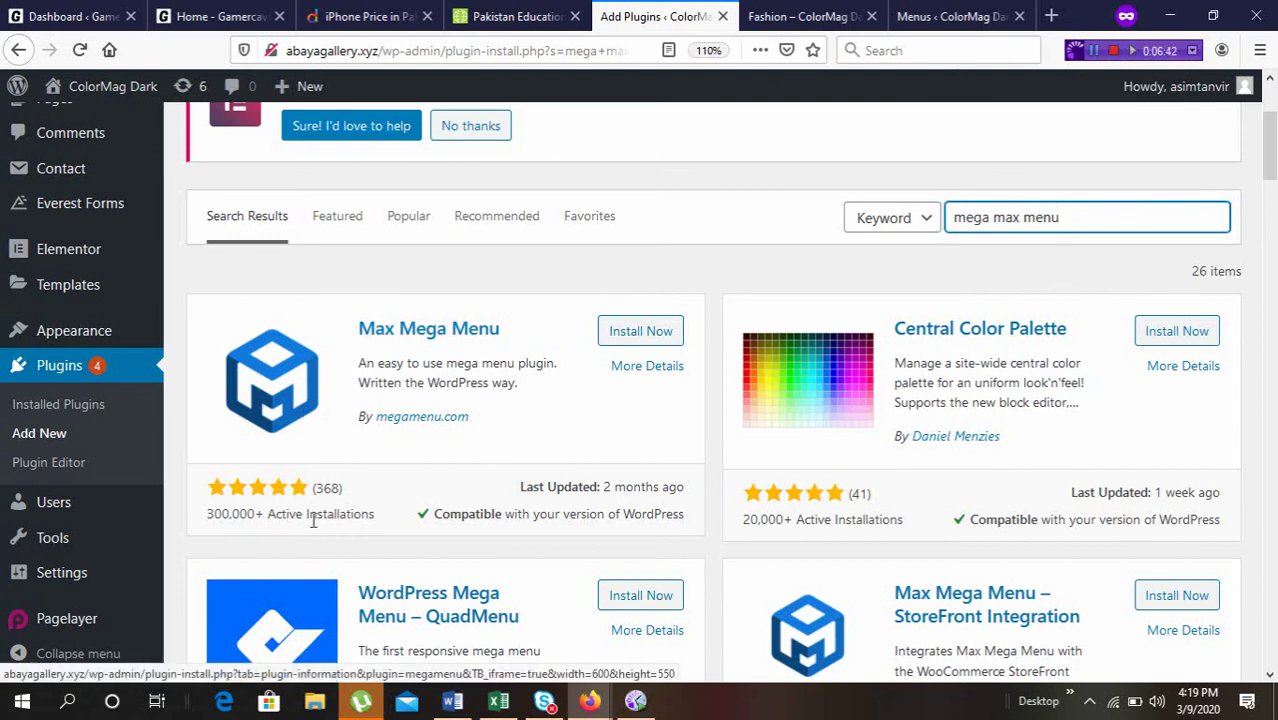
key(ctrl+plus)
key(ctrl+plus)
key(ctrl+plus)
scroll(240, 521, down, 2)
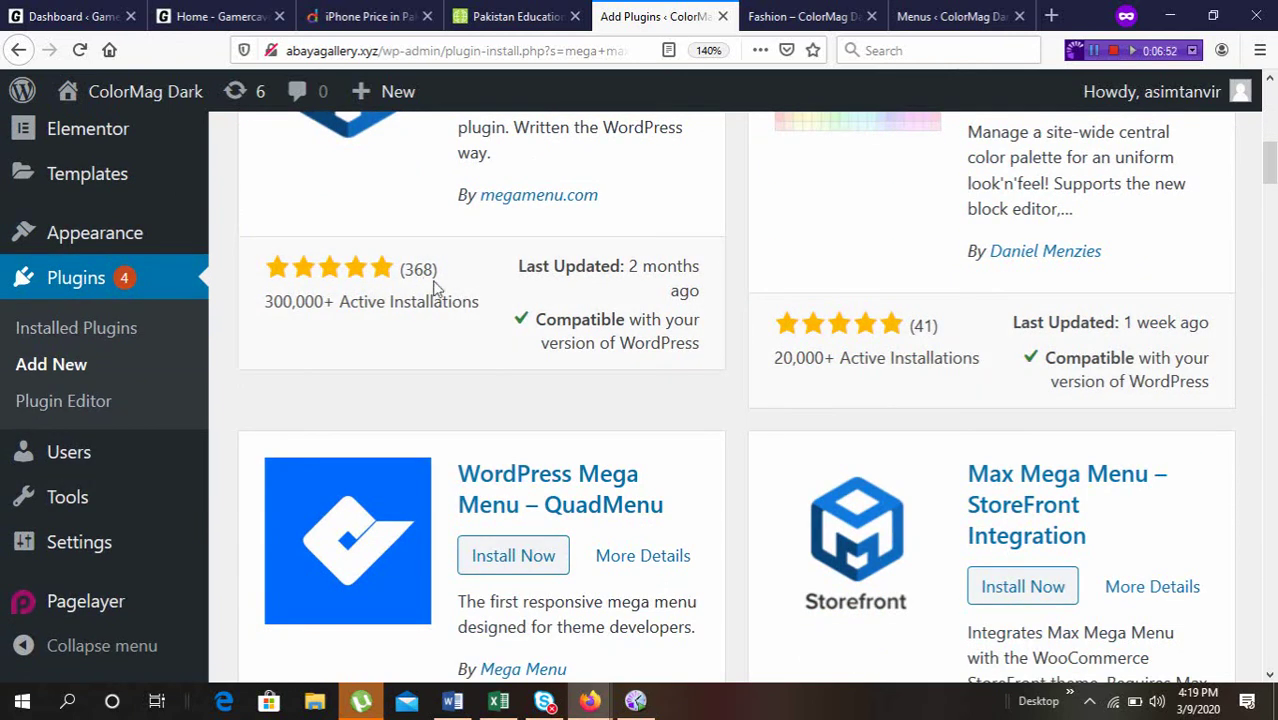
key(ctrl+minus)
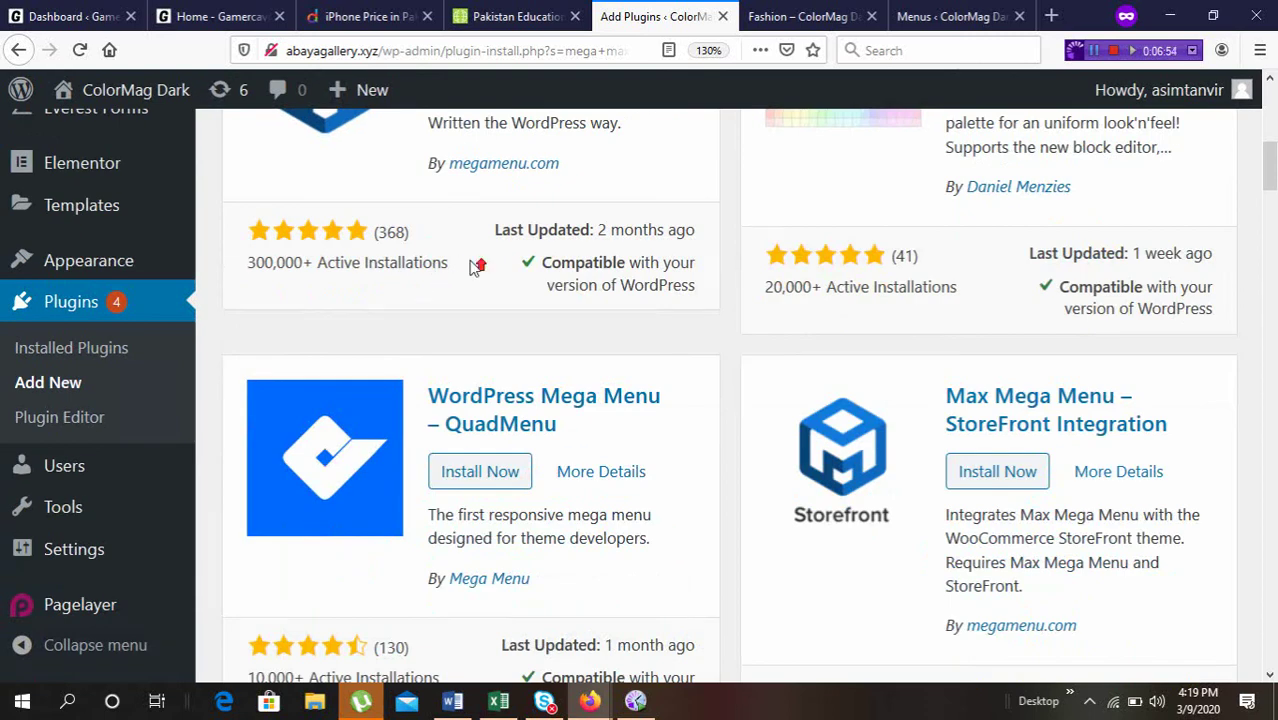
scroll(474, 268, up, 5)
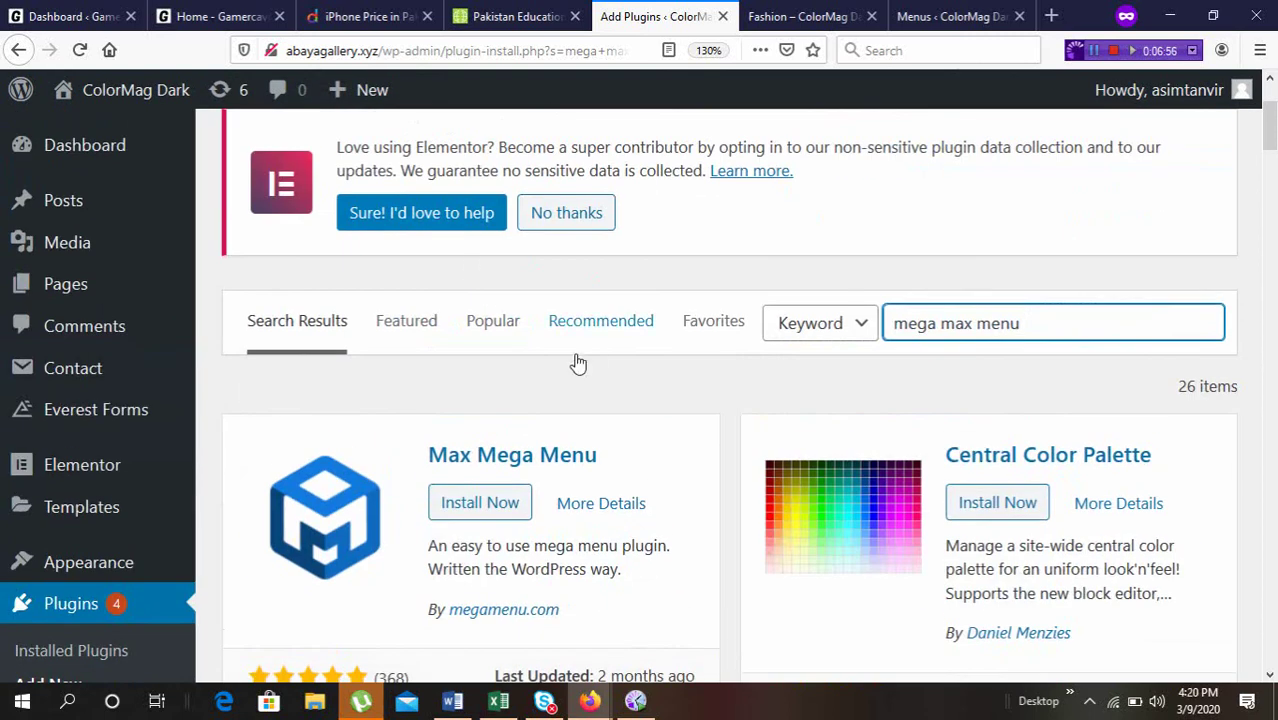
scroll(578, 358, down, 3)
click(480, 228)
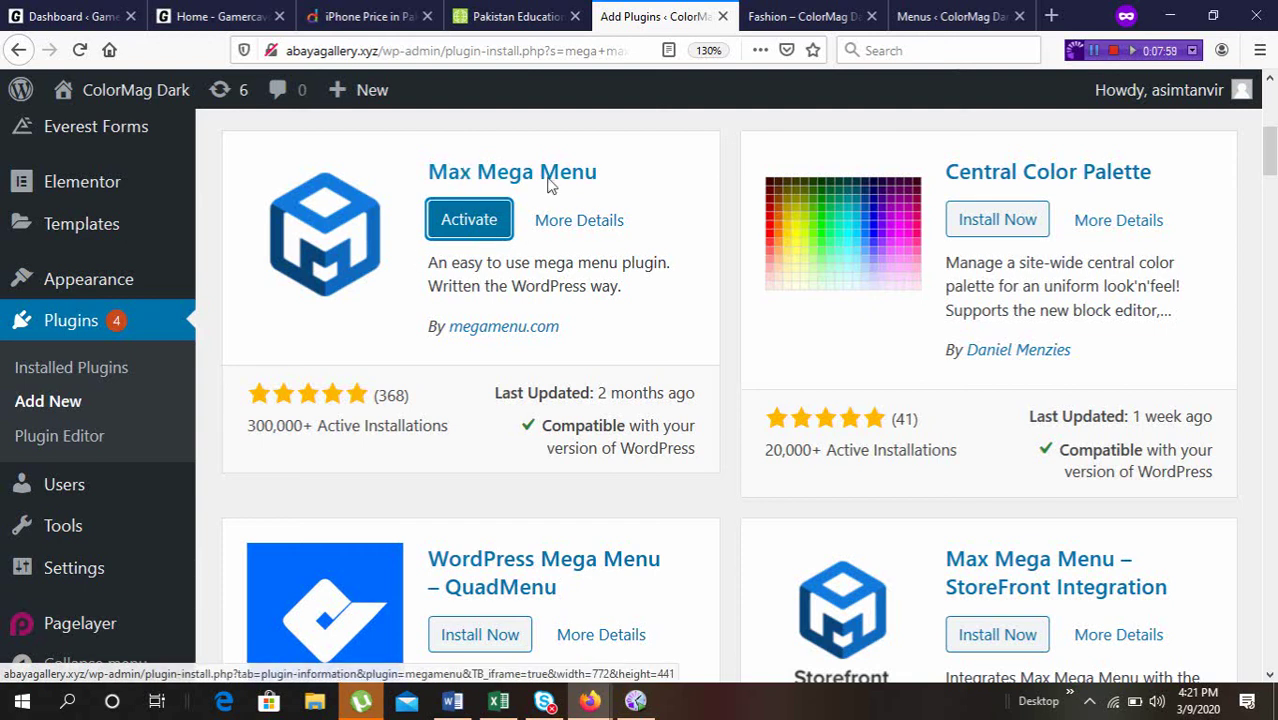
click(480, 223)
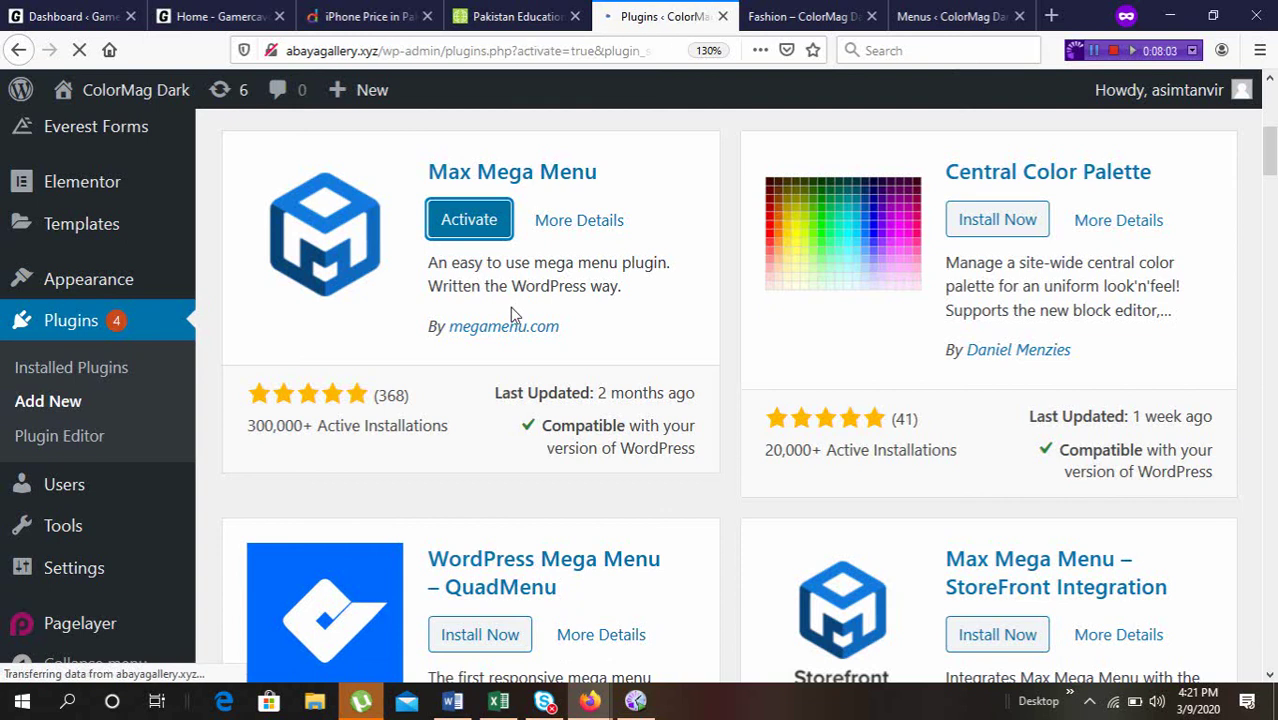
- Look through the installed plugins list and examine the admin options under Mega Menu
scroll(752, 391, down, 5)
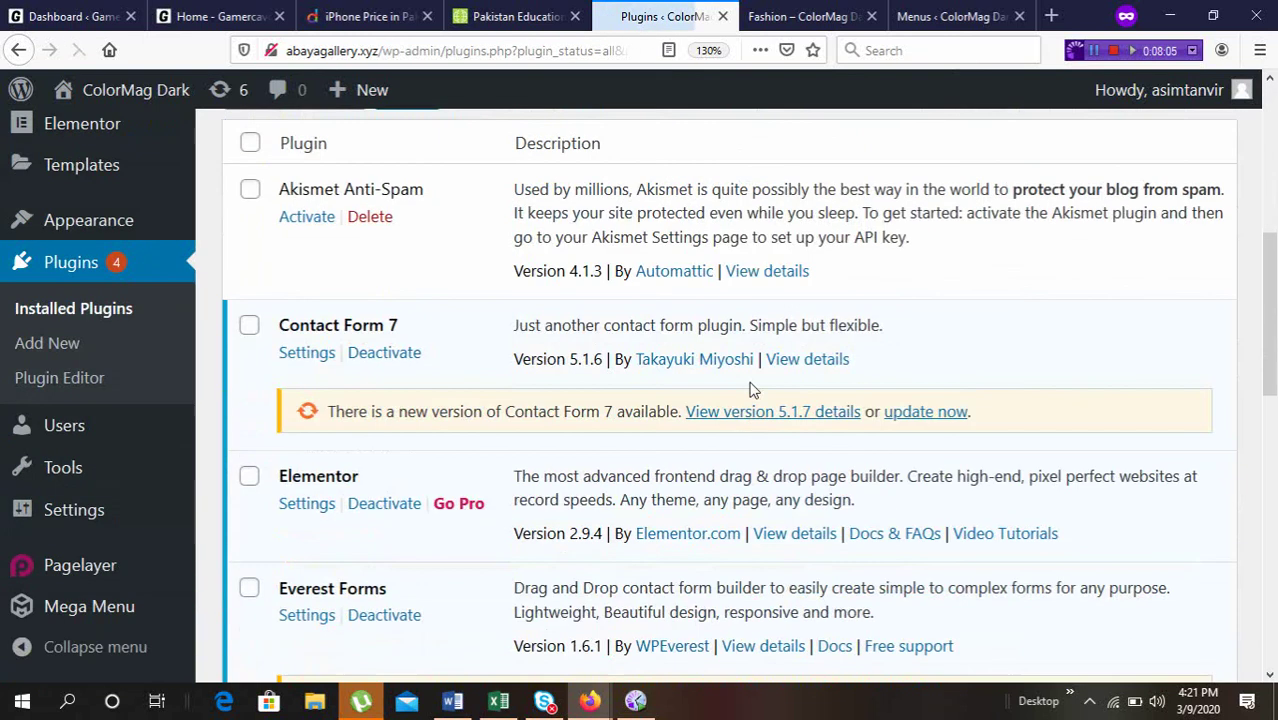
scroll(462, 324, down, 3)
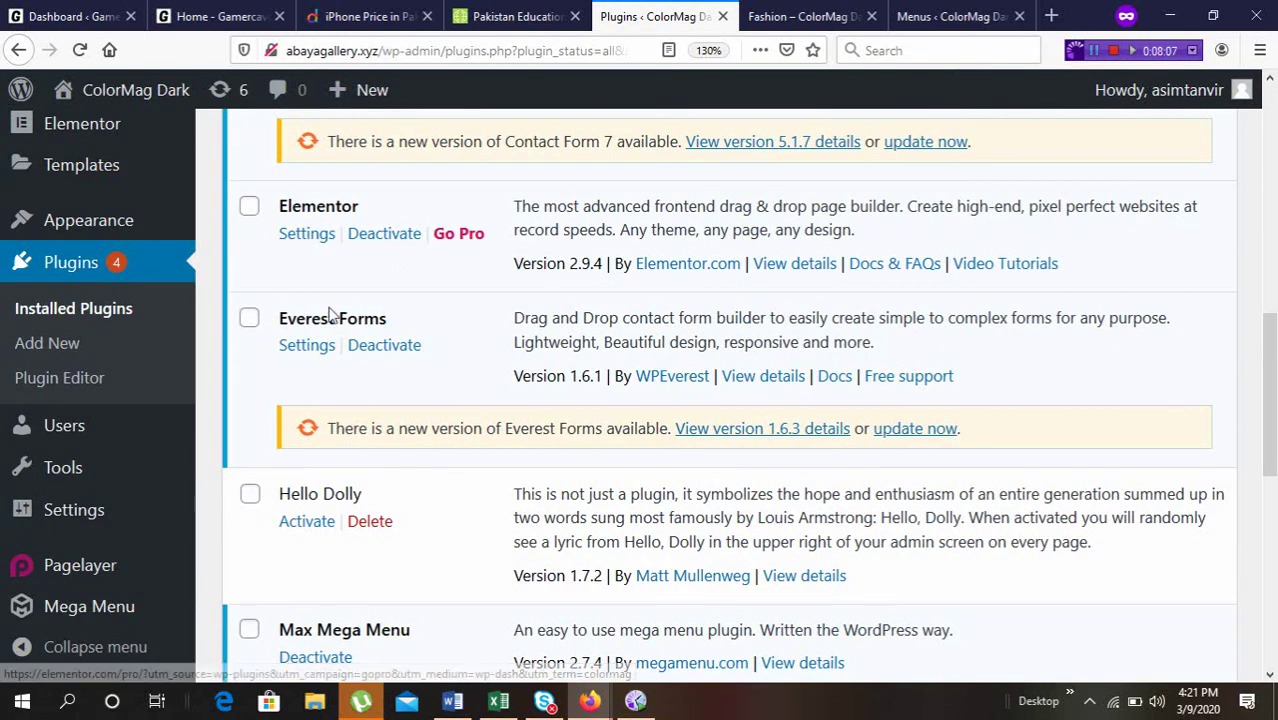
scroll(474, 316, down, 4)
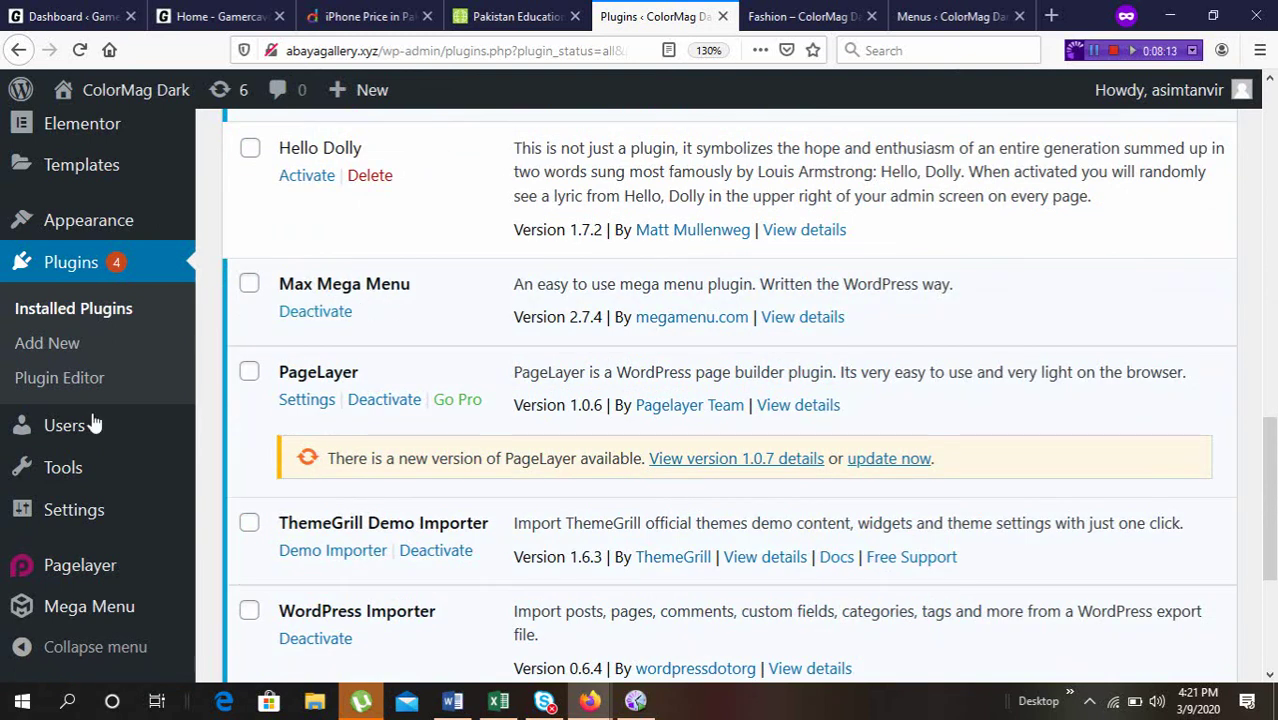
scroll(103, 451, down, 3)
mouse_move(86, 621)
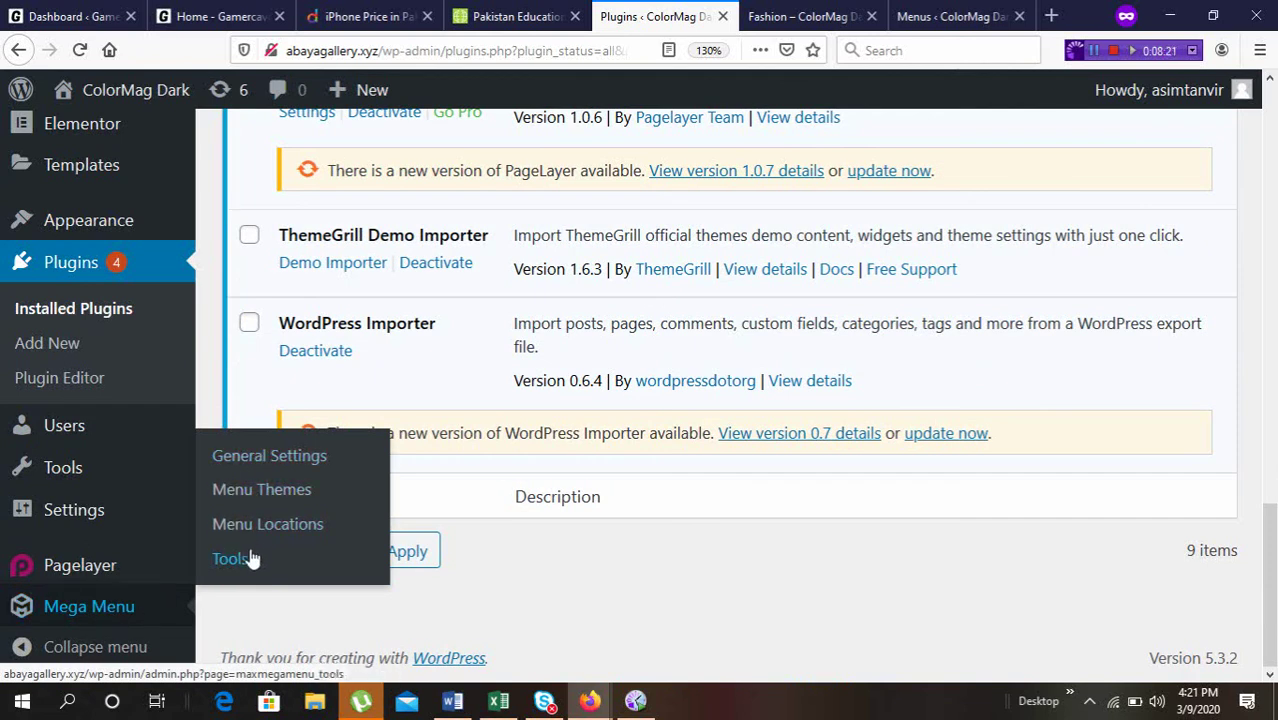
scroll(559, 566, up, 5)
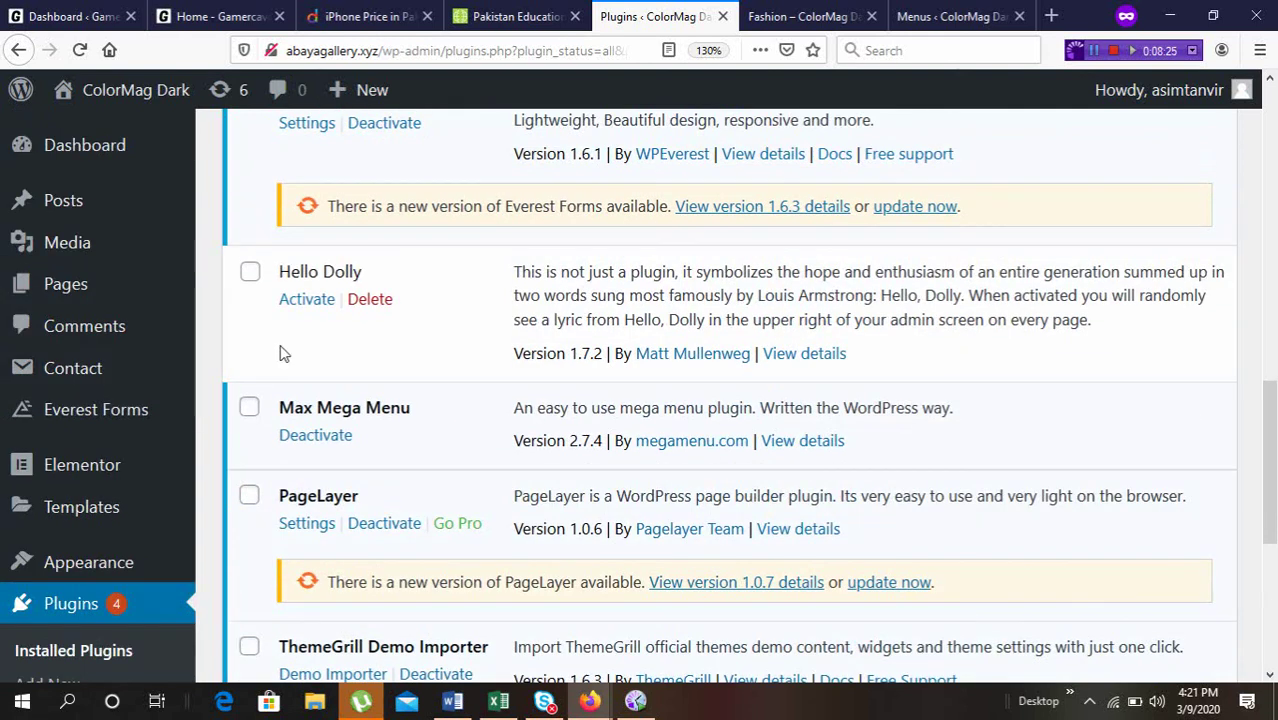
- Open the site's Menus admin screen from the installed plugins page
scroll(283, 350, down, 5)
mouse_move(91, 214)
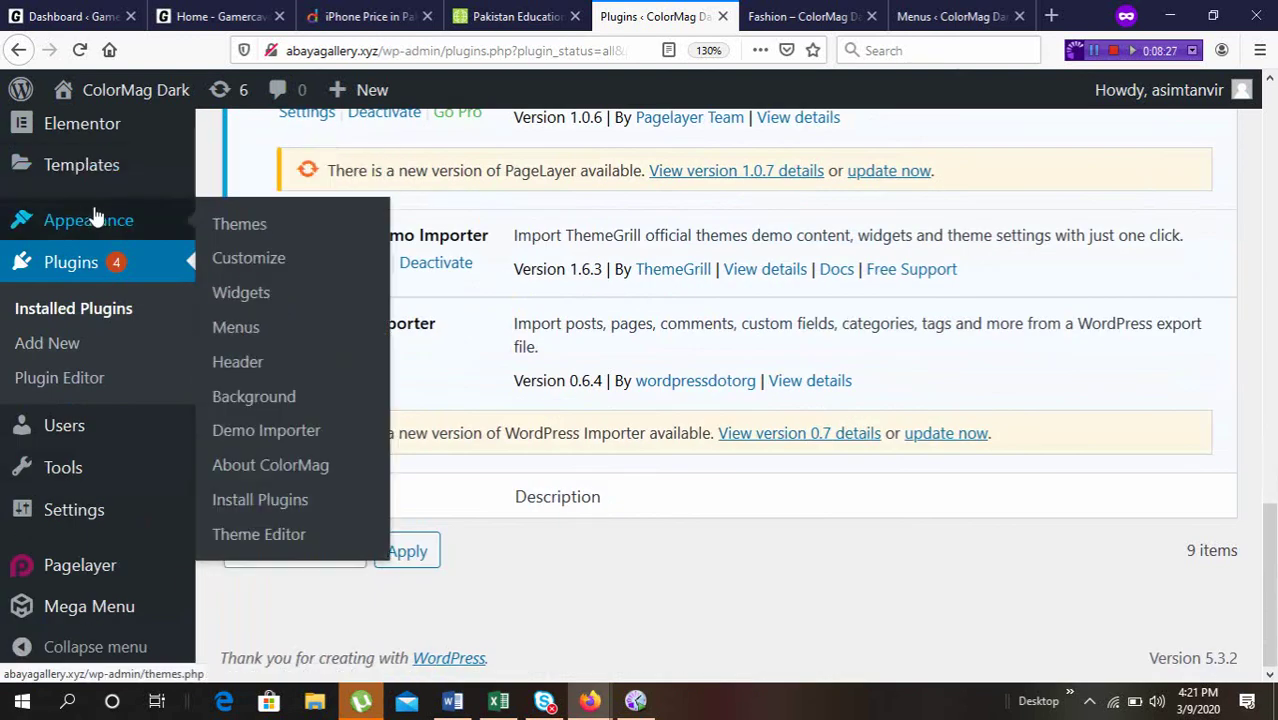
click(241, 330)
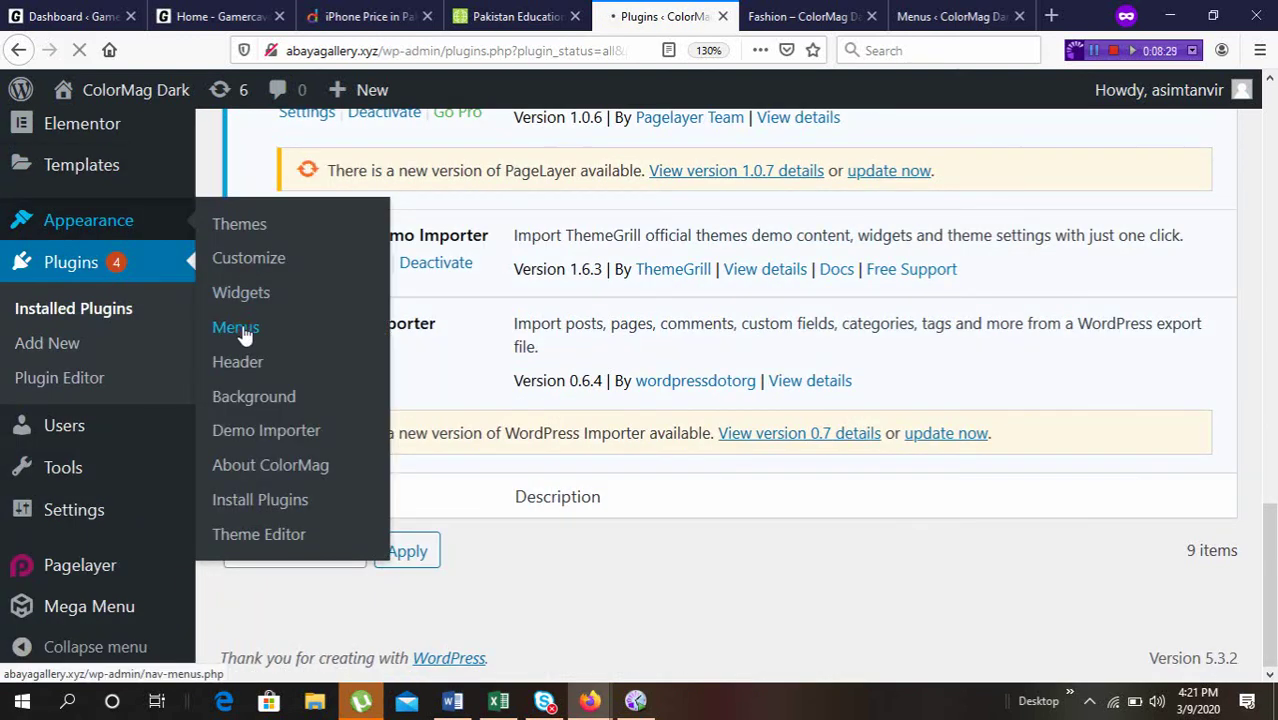